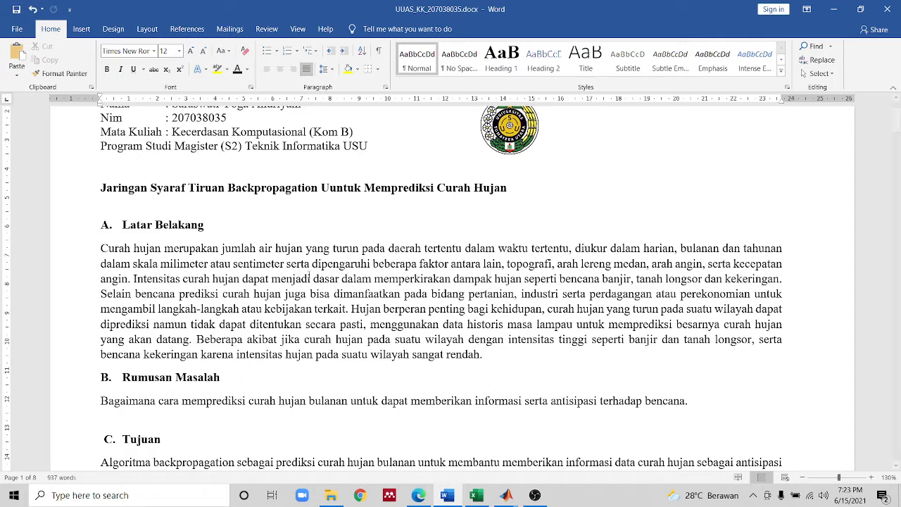
# - Read through the report from the Latar Belakang section to the 500-year rainfall table under Hasil
pyautogui.scroll(-1, 328, 329)
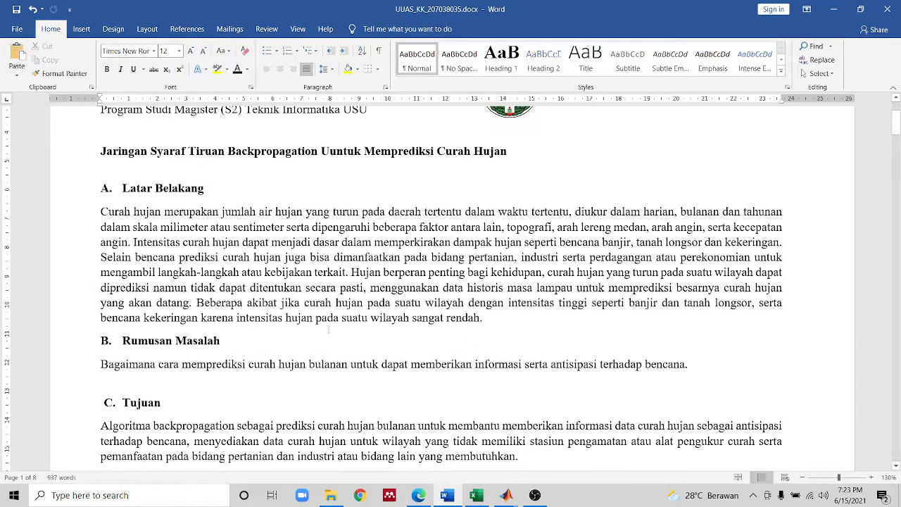
pyautogui.scroll(-1, 329, 329)
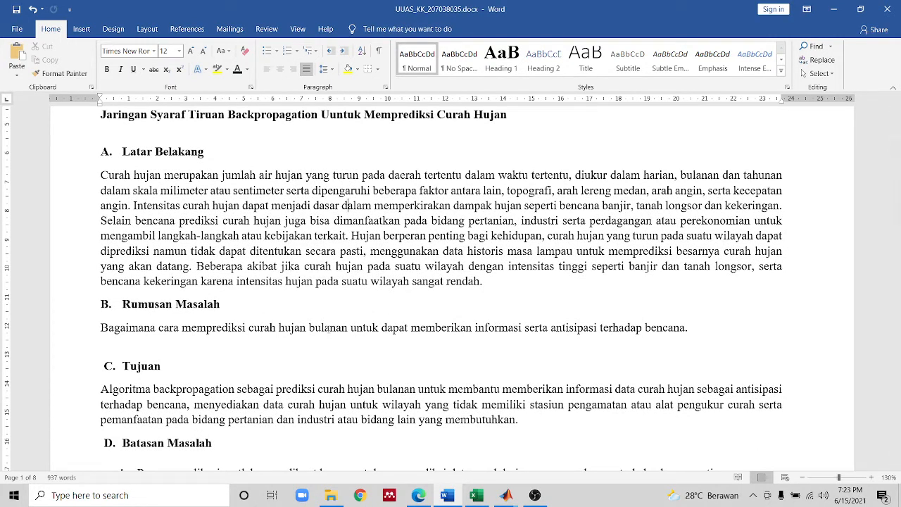
pyautogui.scroll(-2, 328, 329)
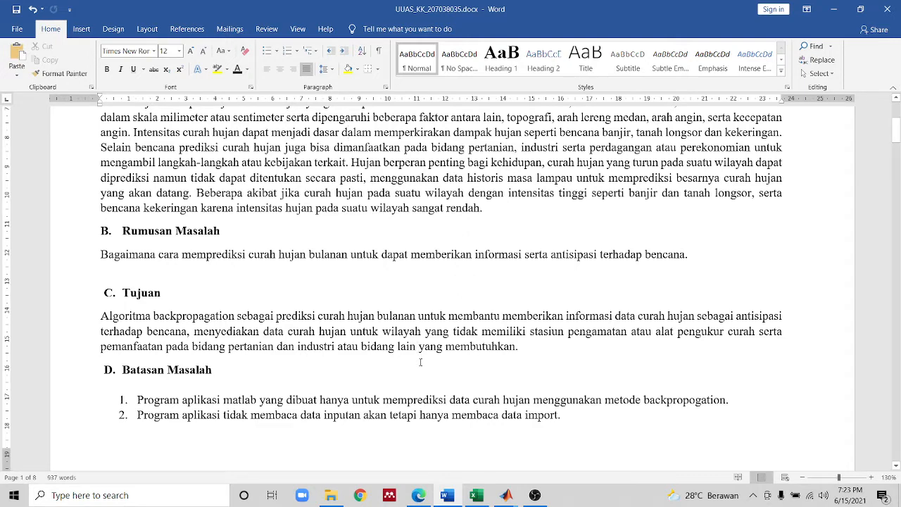
pyautogui.scroll(-3, 420, 362)
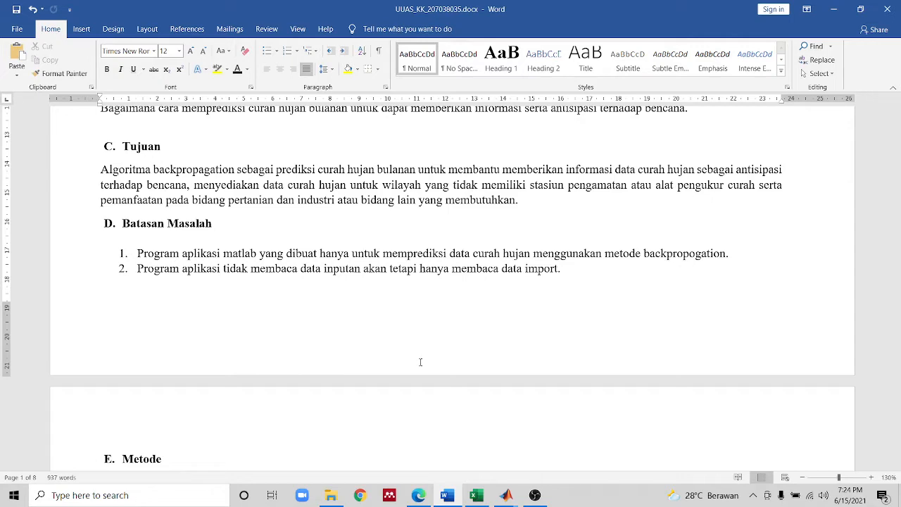
pyautogui.scroll(-5, 421, 362)
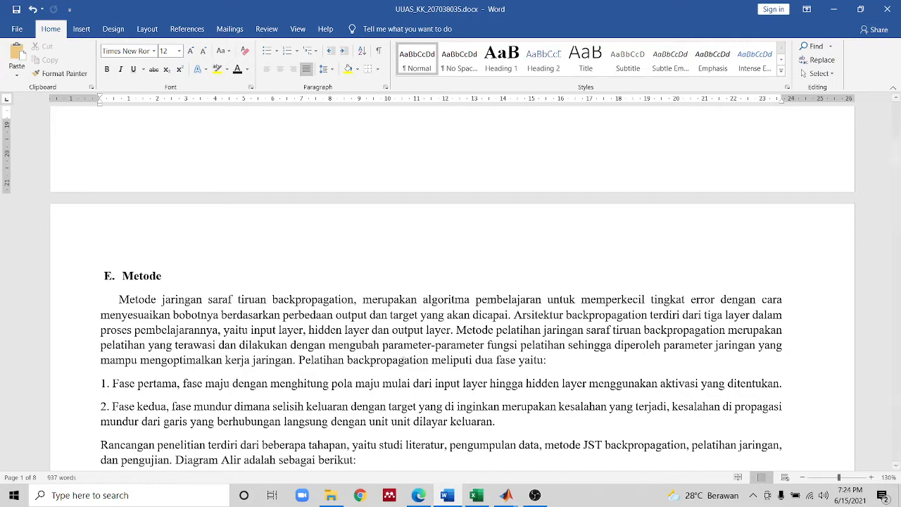
pyautogui.scroll(-1, 404, 361)
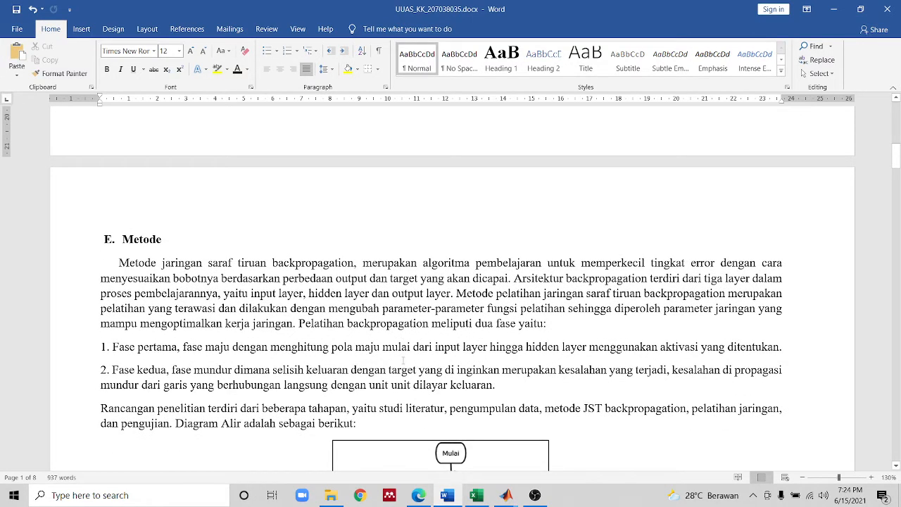
pyautogui.scroll(-3, 404, 360)
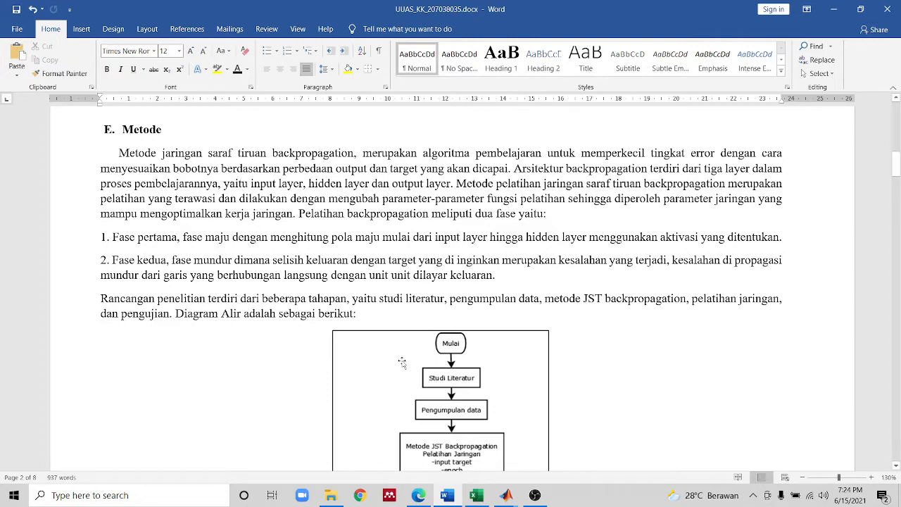
pyautogui.scroll(-3, 402, 362)
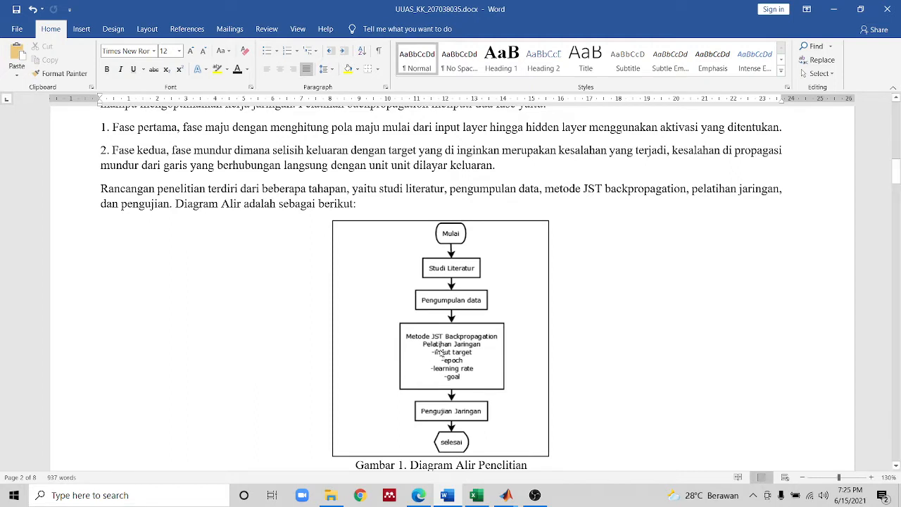
pyautogui.scroll(-1, 526, 335)
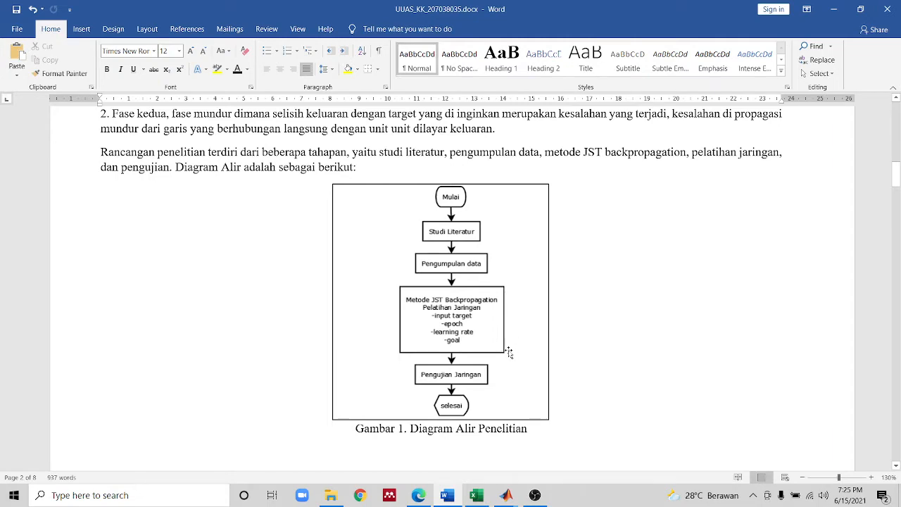
pyautogui.scroll(-3, 509, 352)
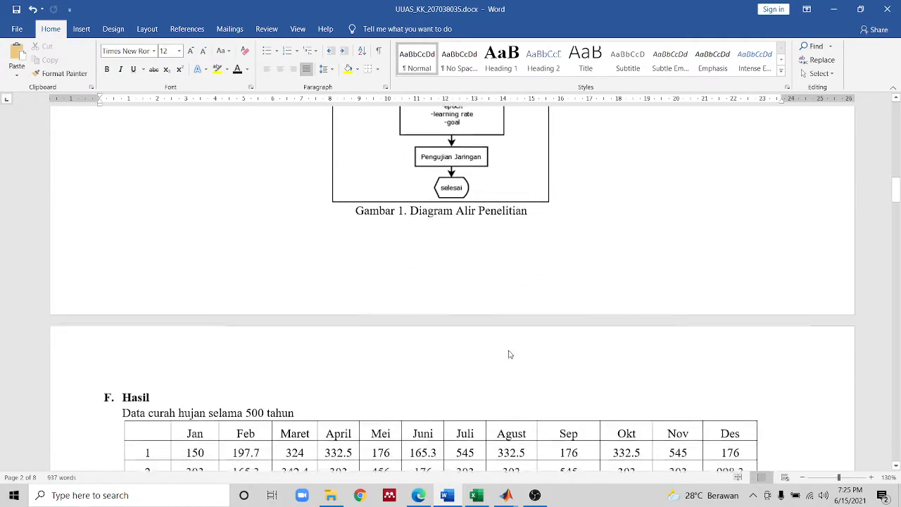
pyautogui.scroll(-1, 511, 354)
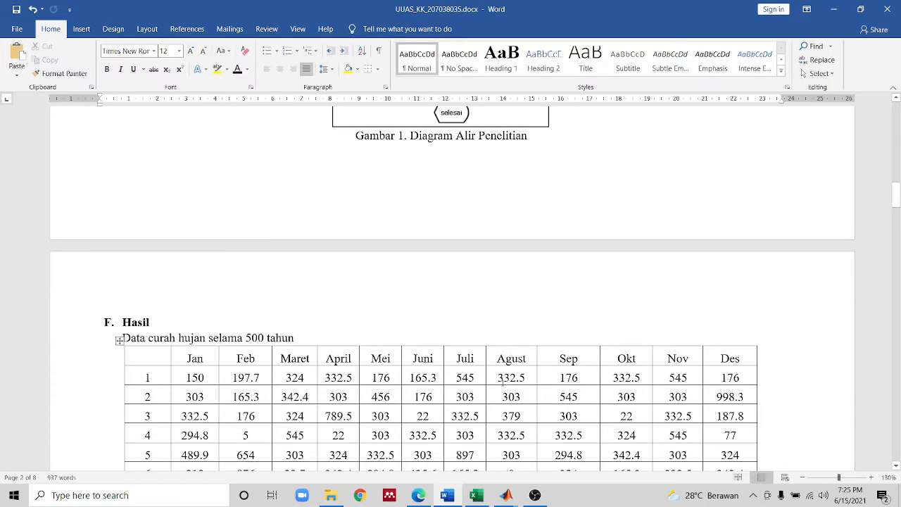
pyautogui.scroll(-1, 503, 381)
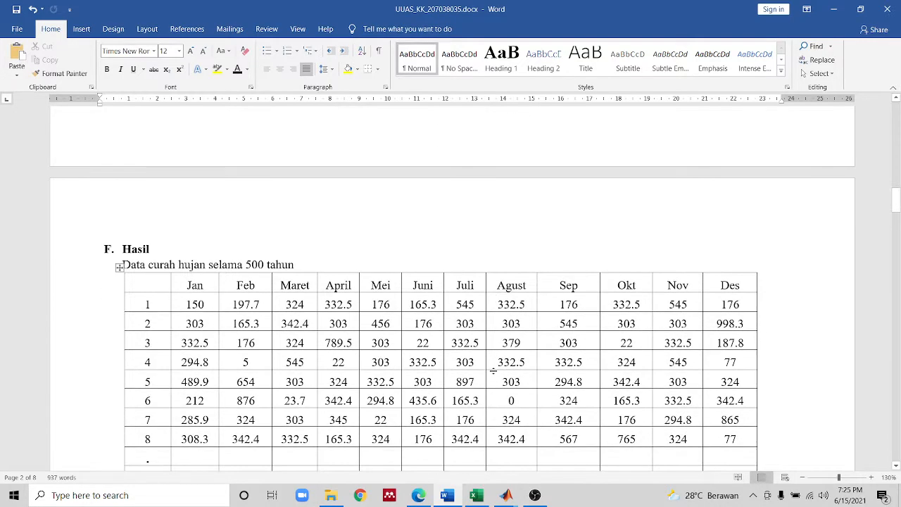
pyautogui.scroll(-1, 485, 364)
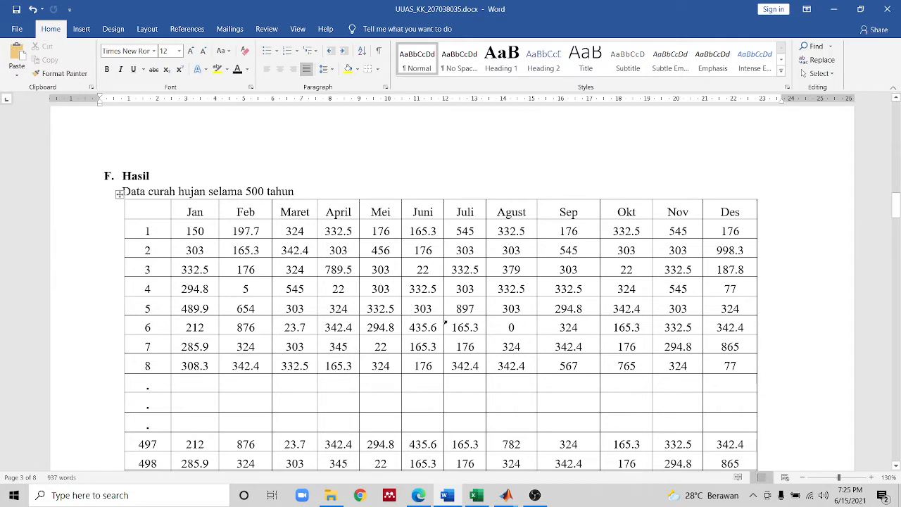
# - Switch to the Book1.xlsx workbook in Excel and examine the Januari to Desember columns and the first year's row of rainfall data
pyautogui.click(482, 493)
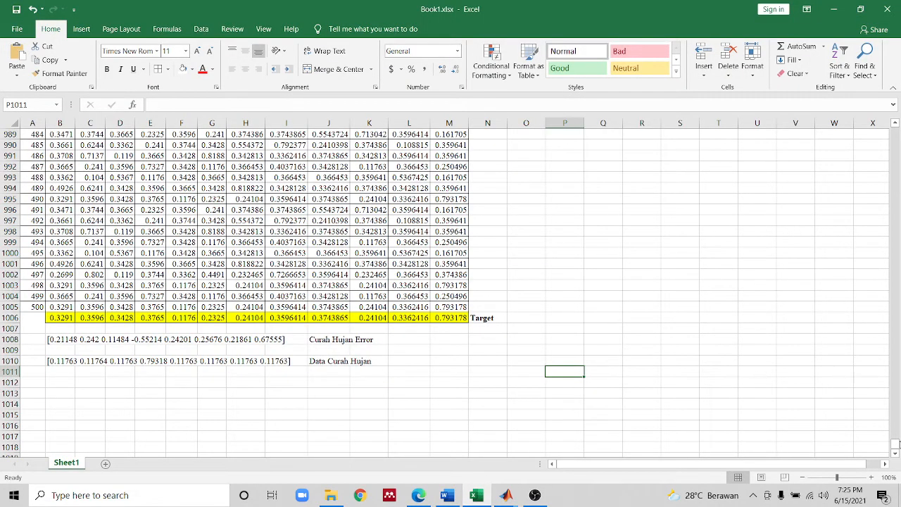
pyautogui.moveTo(895, 443); pyautogui.dragTo(895, 378)
pyautogui.moveTo(899, 254); pyautogui.dragTo(897, 111)
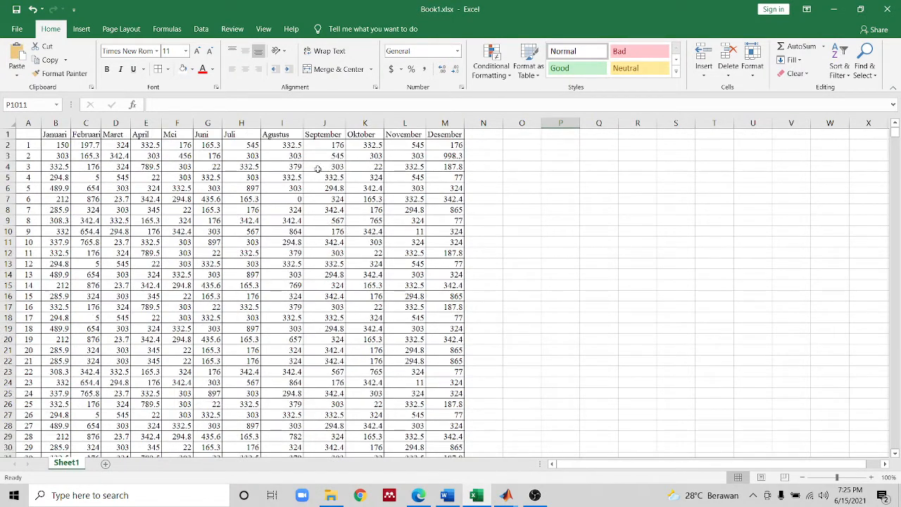
pyautogui.click(51, 135)
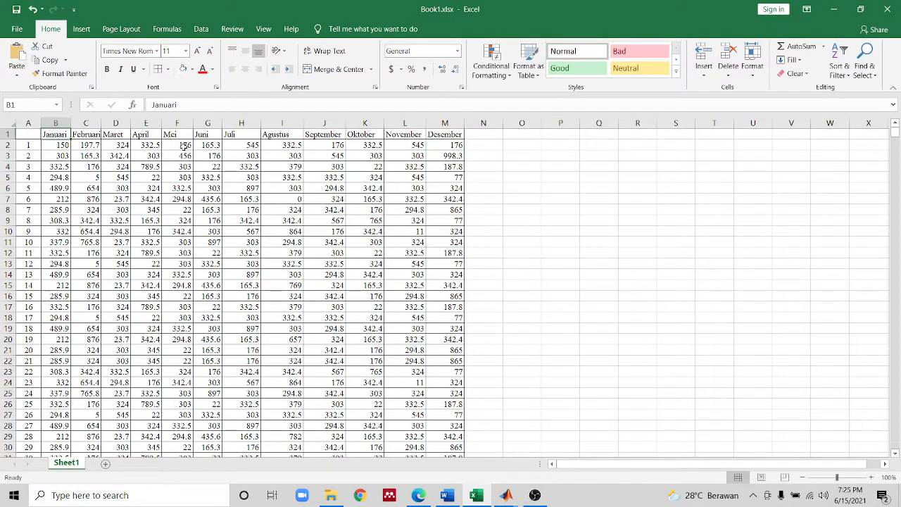
pyautogui.click(436, 142)
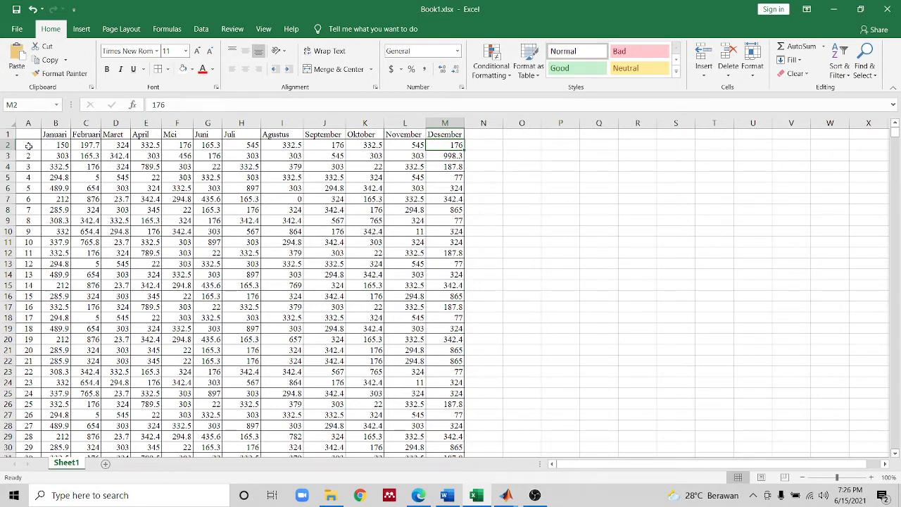
pyautogui.moveTo(28, 145); pyautogui.dragTo(456, 145)
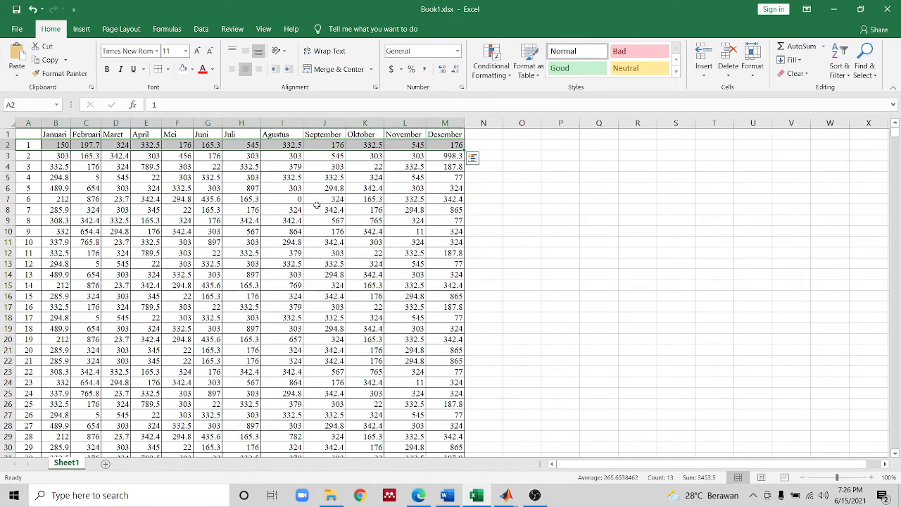
pyautogui.click(446, 200)
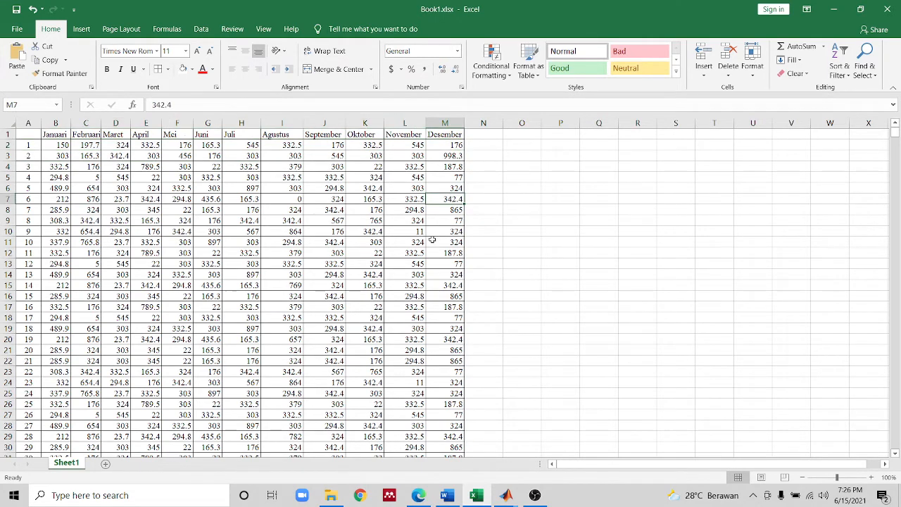
pyautogui.click(493, 201)
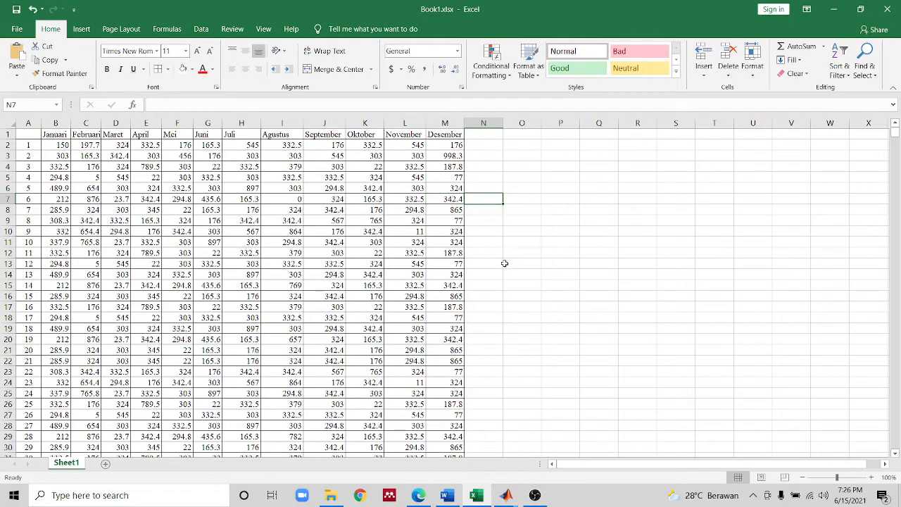
# - Review the yearly rainfall rows down to year 500 and examine the highlighted Data Target row
pyautogui.scroll(-20, 362, 272)
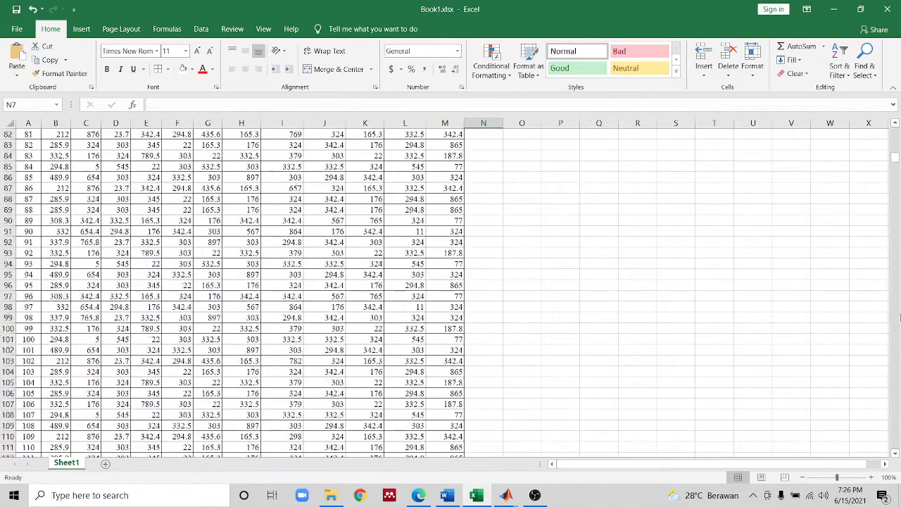
pyautogui.click(357, 344)
pyautogui.press('Down')
pyautogui.press('Down')
pyautogui.press('Down')
pyautogui.press('Down')
pyautogui.press('Down')
pyautogui.press('Down')
pyautogui.press('Down')
pyautogui.press('Down')
pyautogui.press('Down')
pyautogui.press('Down')
pyautogui.press('Down')
pyautogui.press('Down')
pyautogui.press('Down')
pyautogui.press('Down')
pyautogui.press('Down')
pyautogui.press('Down')
pyautogui.press('Down')
pyautogui.press('Down')
pyautogui.press('Down')
pyautogui.press('Down')
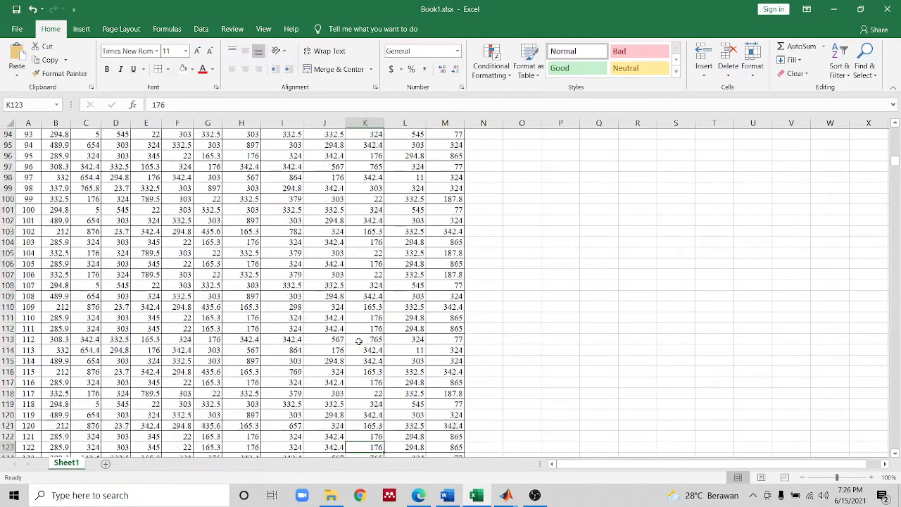
pyautogui.press('Down')
pyautogui.press('Down')
pyautogui.press('Down')
pyautogui.press('Down')
pyautogui.press('Down')
pyautogui.press('Down')
pyautogui.press('Down')
pyautogui.press('Down')
pyautogui.press('Down')
pyautogui.press('Down')
pyautogui.press('Down')
pyautogui.press('Down')
pyautogui.press('Down')
pyautogui.press('Down')
pyautogui.press('Down')
pyautogui.press('Down')
pyautogui.press('Down')
pyautogui.press('Down')
pyautogui.press('Down')
pyautogui.press('Down')
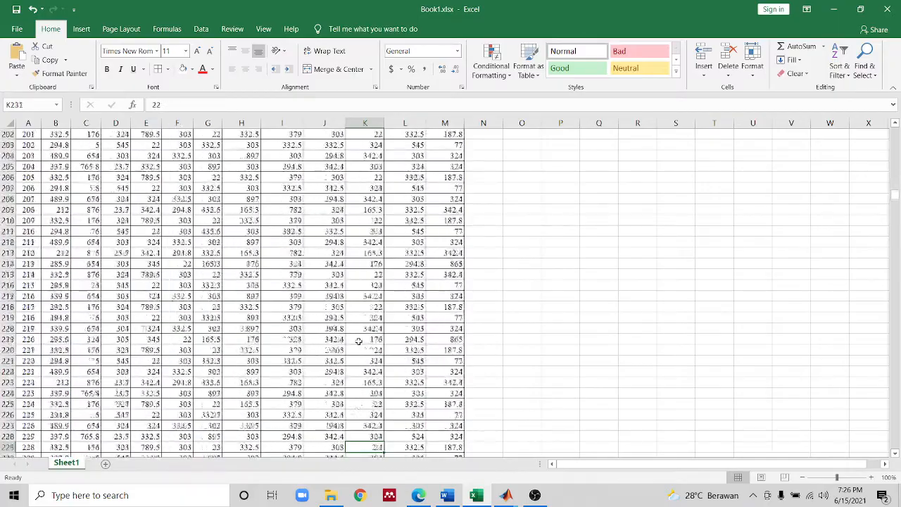
pyautogui.press('Down')
pyautogui.press('Down')
pyautogui.press('Down')
pyautogui.press('Down')
pyautogui.press('Down')
pyautogui.press('Down')
pyautogui.press('Down')
pyautogui.press('Down')
pyautogui.press('Down')
pyautogui.press('Down')
pyautogui.press('Down')
pyautogui.press('Down')
pyautogui.press('Down')
pyautogui.press('Down')
pyautogui.press('Down')
pyautogui.press('Down')
pyautogui.press('Down')
pyautogui.press('Down')
pyautogui.press('Down')
pyautogui.press('Down')
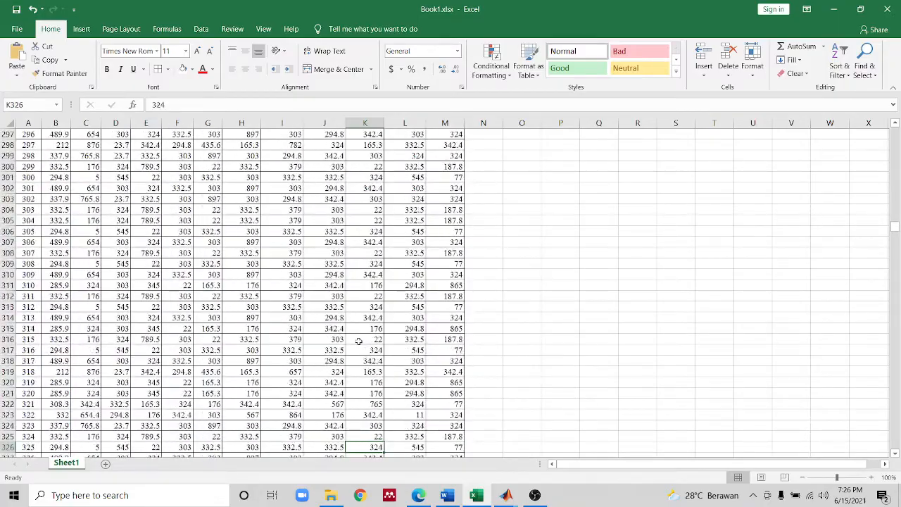
pyautogui.scroll(-20, 403, 350)
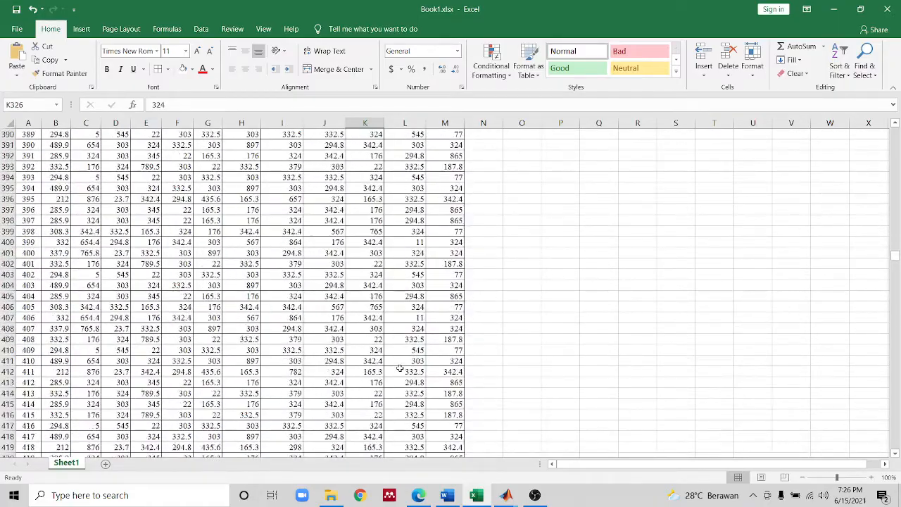
pyautogui.scroll(-20, 399, 368)
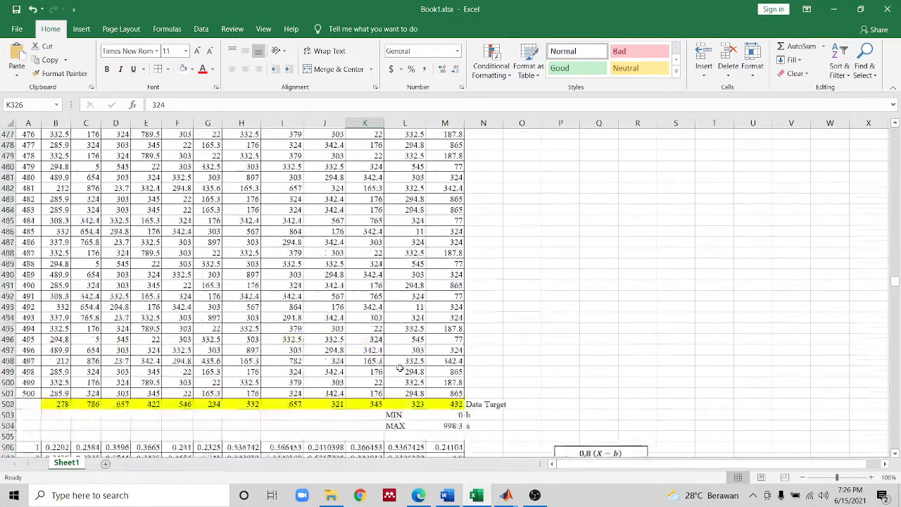
pyautogui.scroll(4, 400, 369)
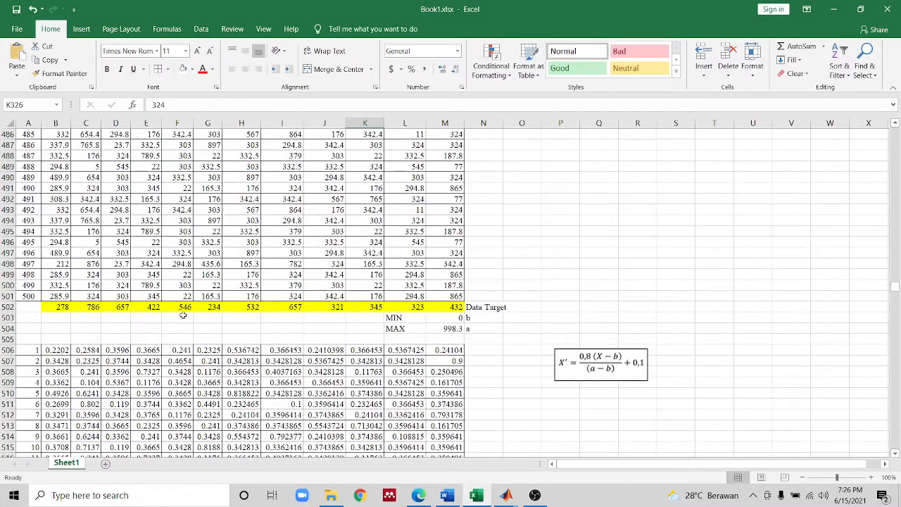
pyautogui.click(61, 309)
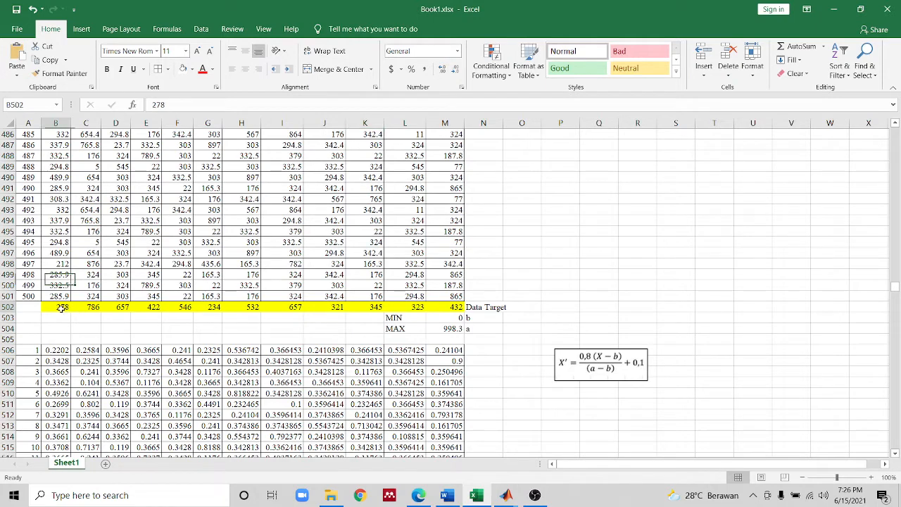
pyautogui.click(431, 309)
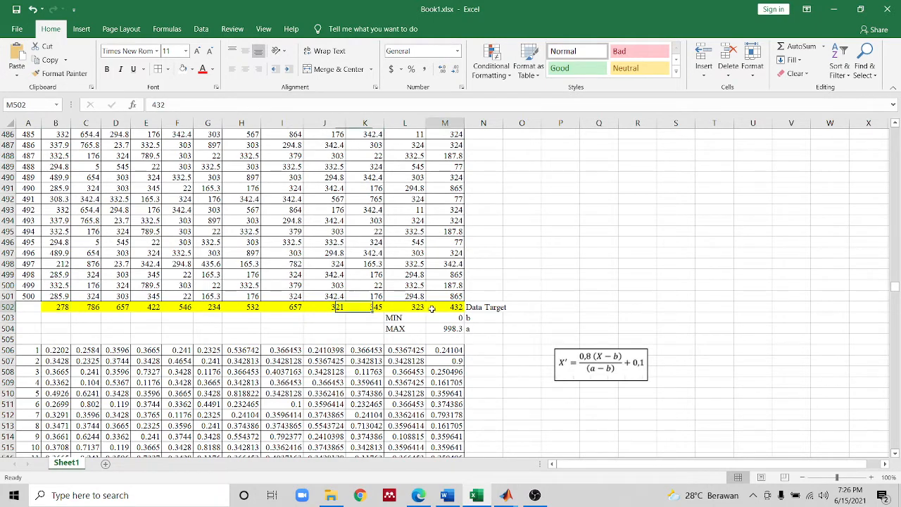
pyautogui.click(346, 320)
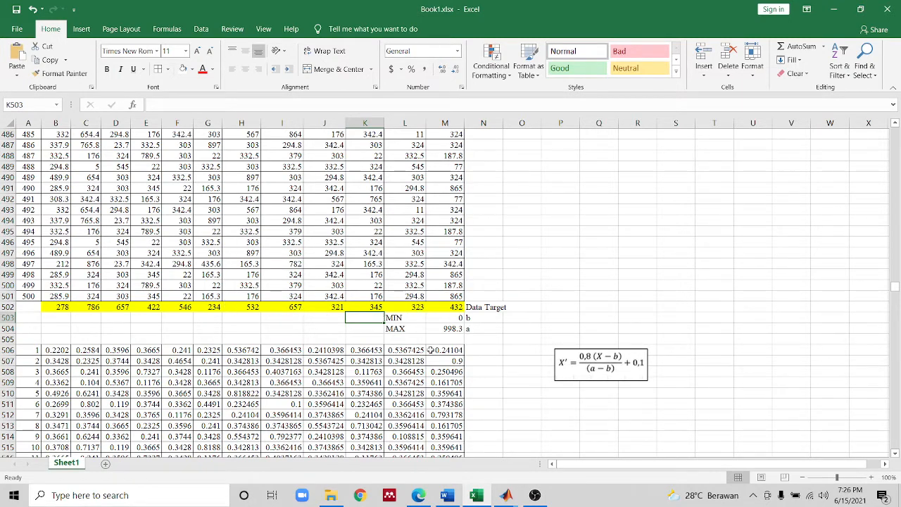
# - Move the normalization formula picture closer to the MIN and MAX values, just beside their b and a labels
pyautogui.moveTo(571, 362); pyautogui.dragTo(535, 336)
pyautogui.click(551, 343)
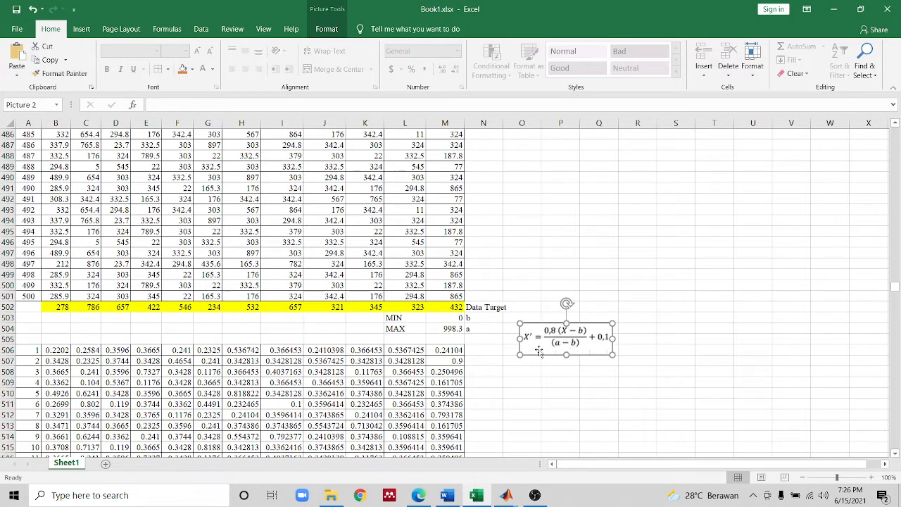
pyautogui.click(556, 265)
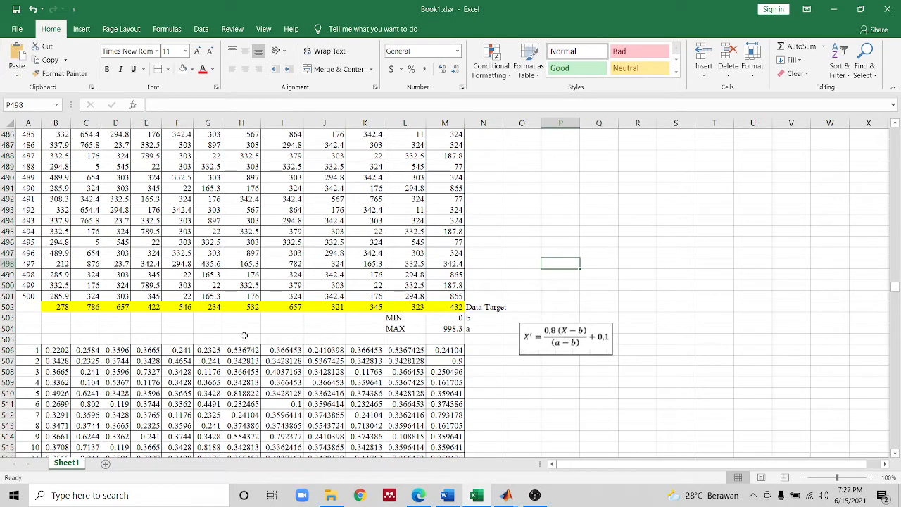
# - Examine the normalization formula in cell B506 against the formula picture and the MAX label a
pyautogui.click(55, 351)
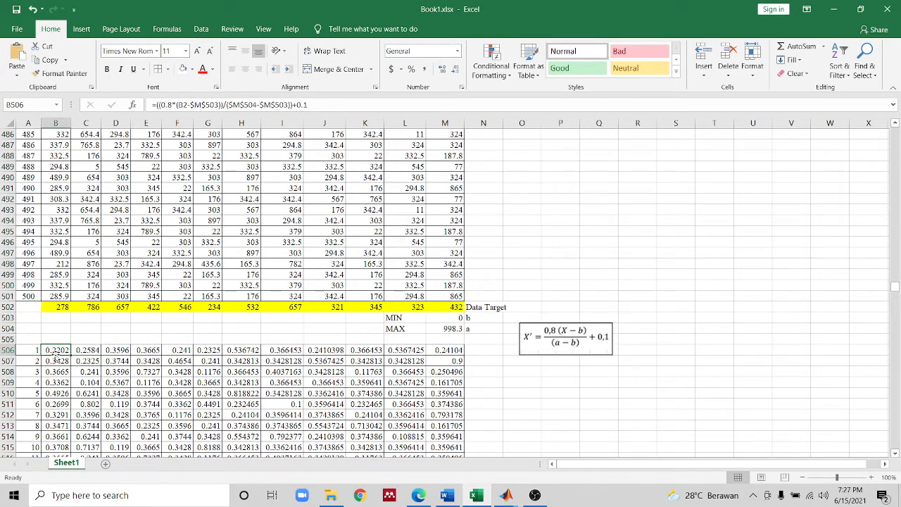
pyautogui.click(593, 339)
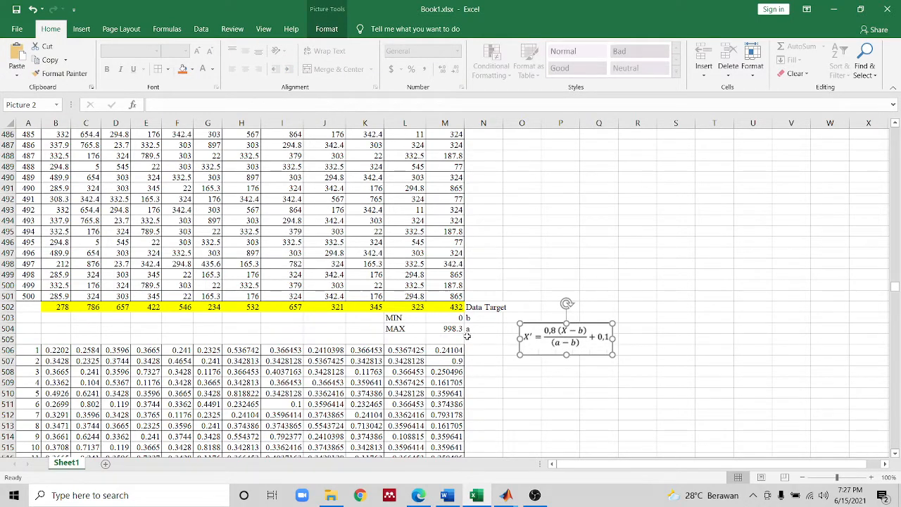
pyautogui.click(492, 328)
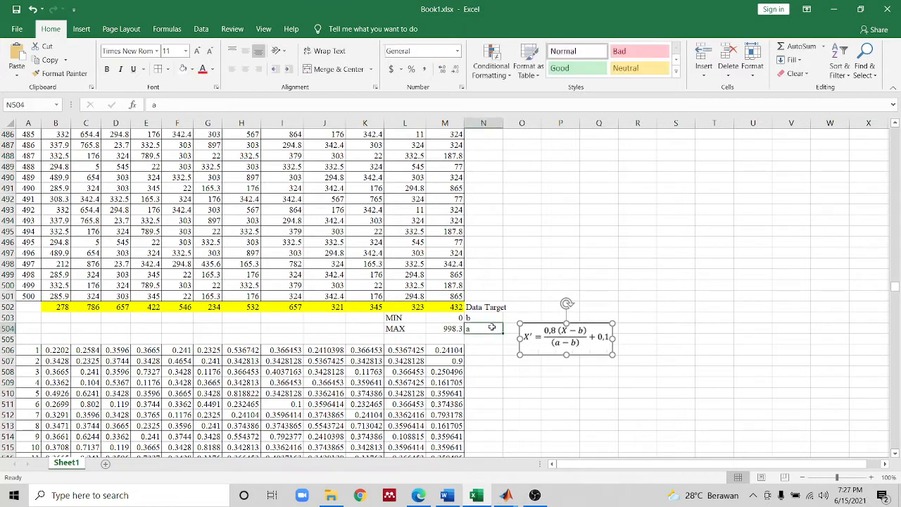
# - Examine the MIN and MAX cells with their b and a labels and the normalization formula in cell B506
pyautogui.click(453, 318)
pyautogui.click(414, 328)
pyautogui.click(445, 329)
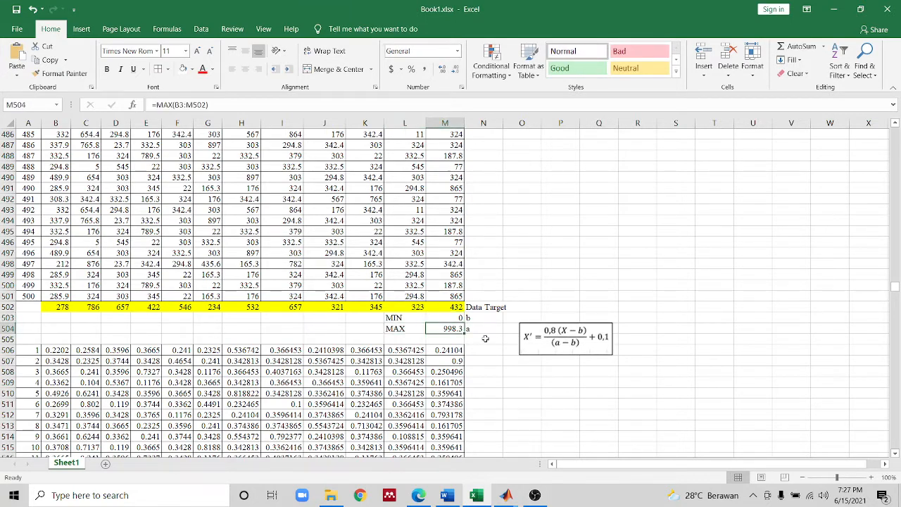
pyautogui.click(486, 340)
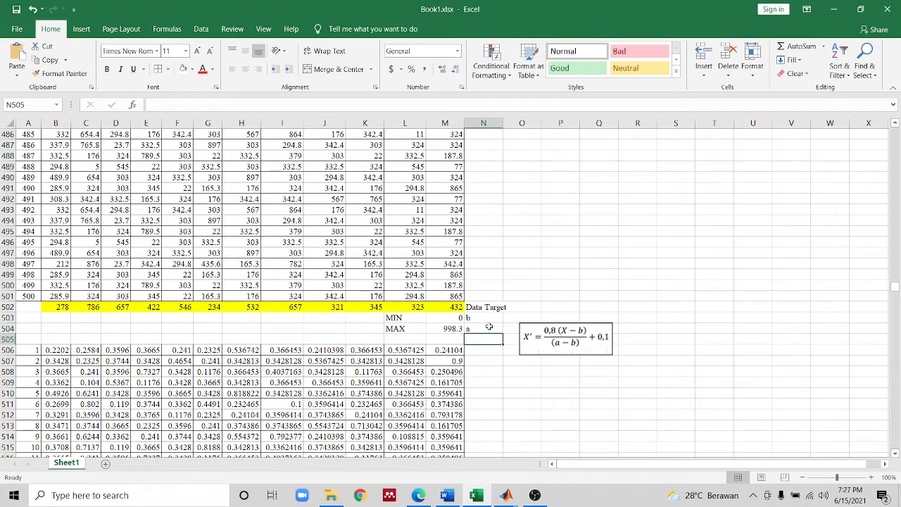
pyautogui.click(490, 318)
pyautogui.scroll(-1, 493, 366)
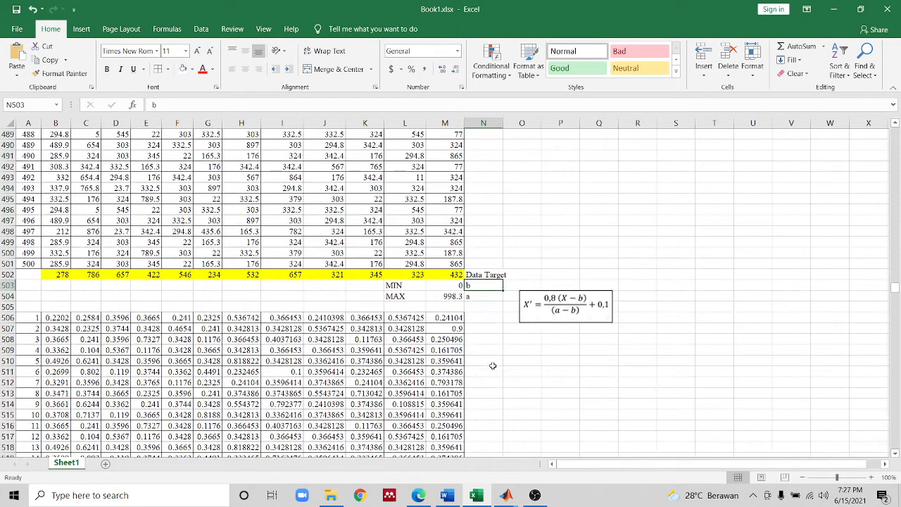
pyautogui.click(53, 318)
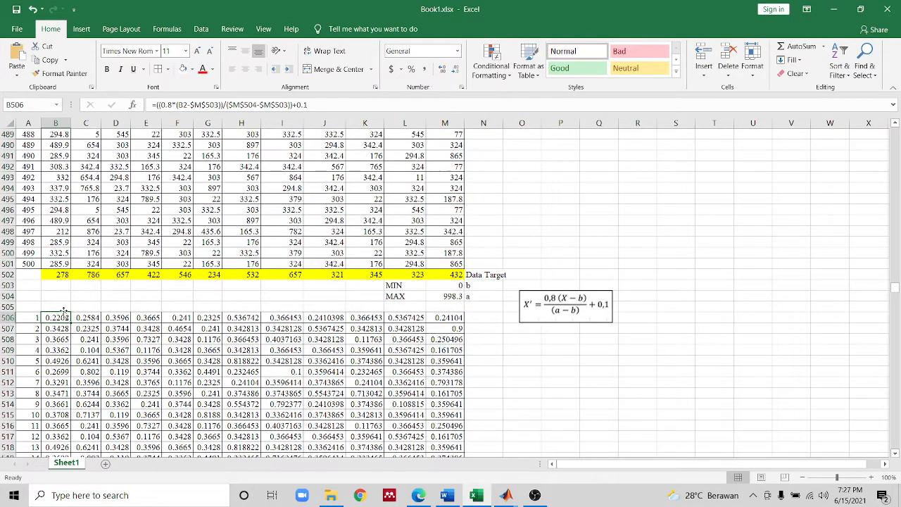
# - Review the normalized rainfall rows down to year 500 and compare that row with the highlighted Target row
pyautogui.scroll(-15, 103, 318)
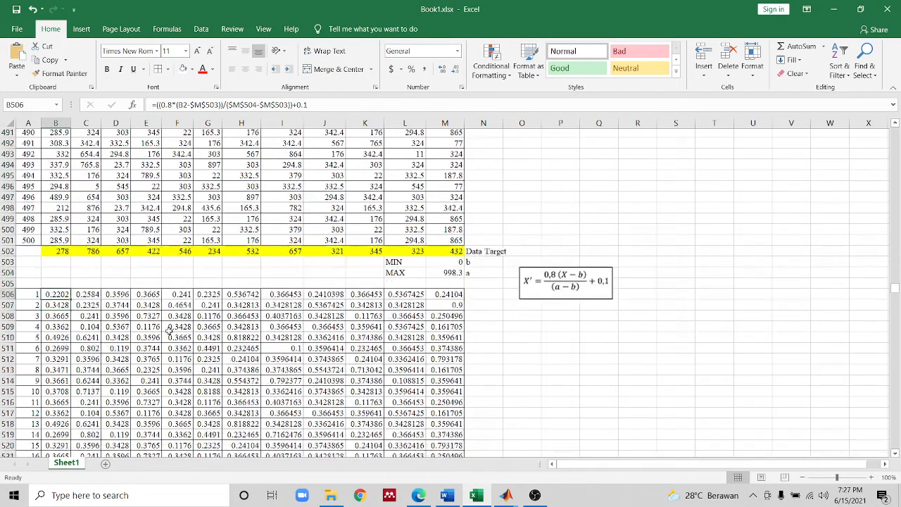
pyautogui.moveTo(895, 302); pyautogui.dragTo(897, 449)
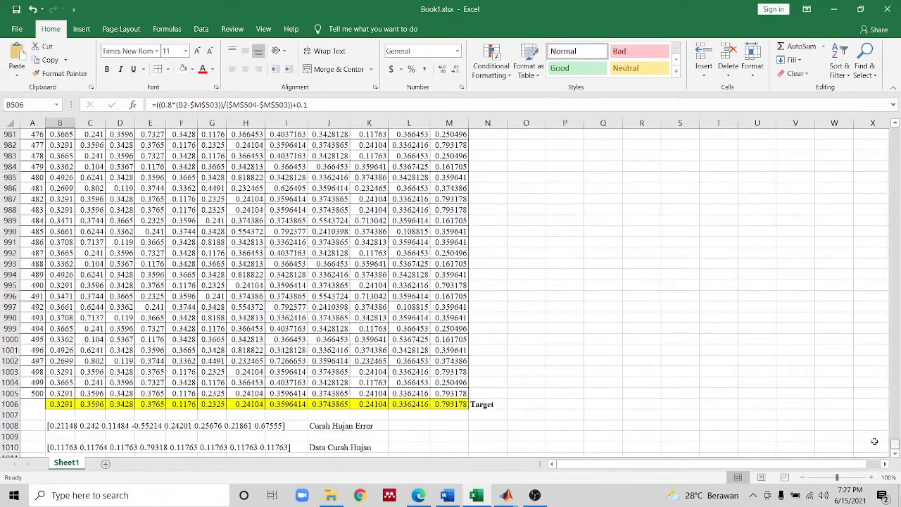
pyautogui.scroll(4, 435, 273)
pyautogui.scroll(-4, 434, 281)
pyautogui.click(49, 404)
pyautogui.click(428, 402)
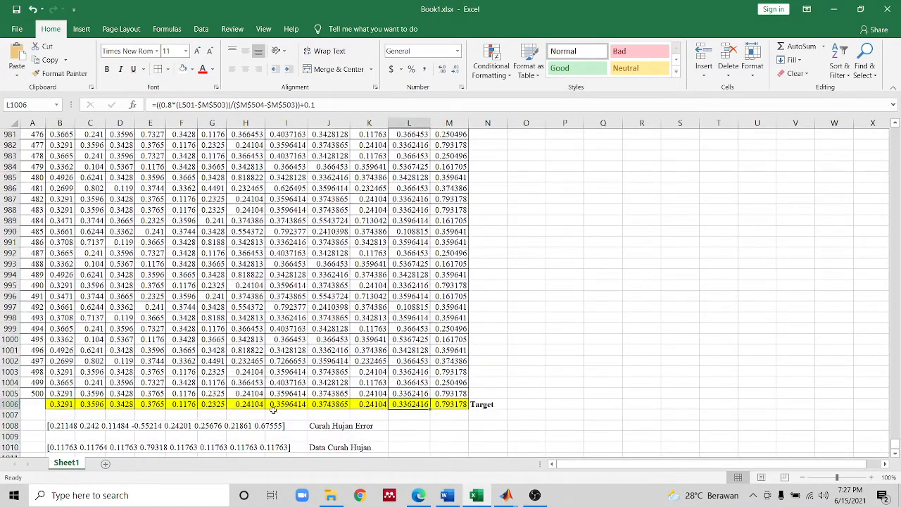
pyautogui.click(64, 394)
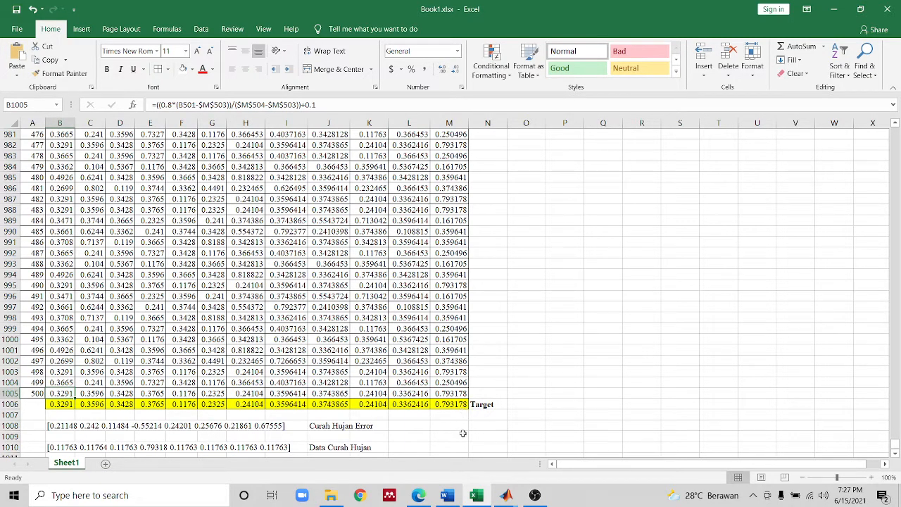
# - Switch to the main MATLAB window and examine the data_input and target variables in the workspace
pyautogui.moveTo(506, 493)
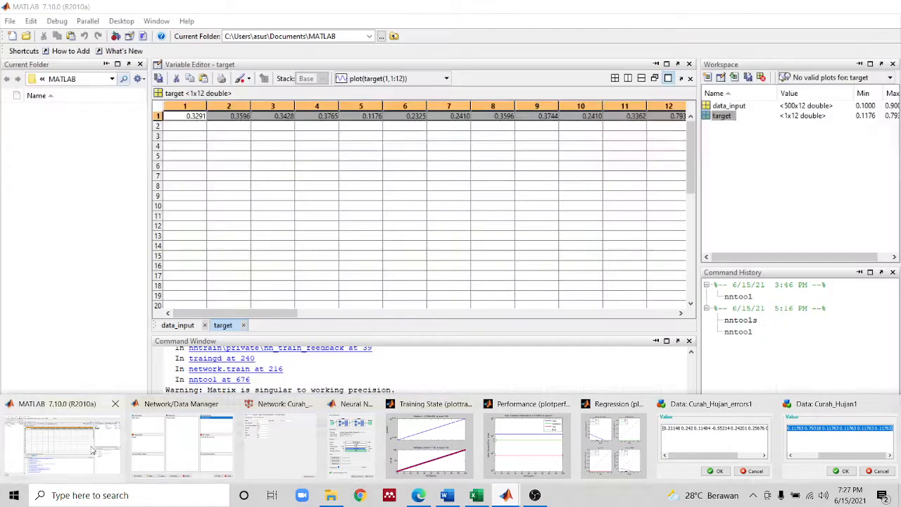
pyautogui.click(92, 451)
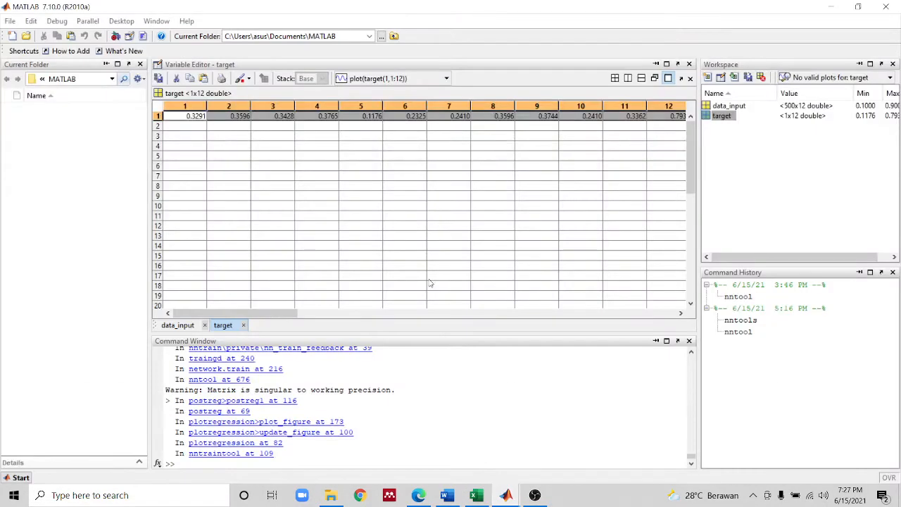
pyautogui.doubleClick(730, 106)
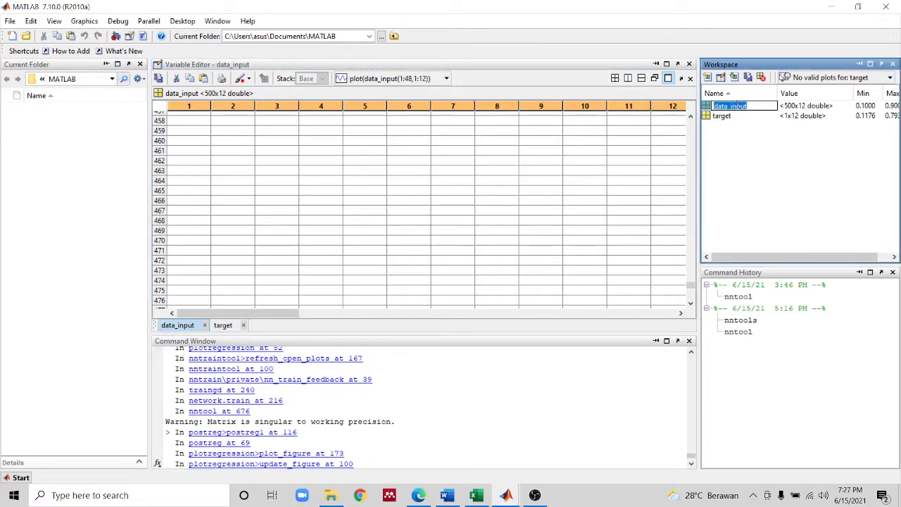
pyautogui.click(714, 115)
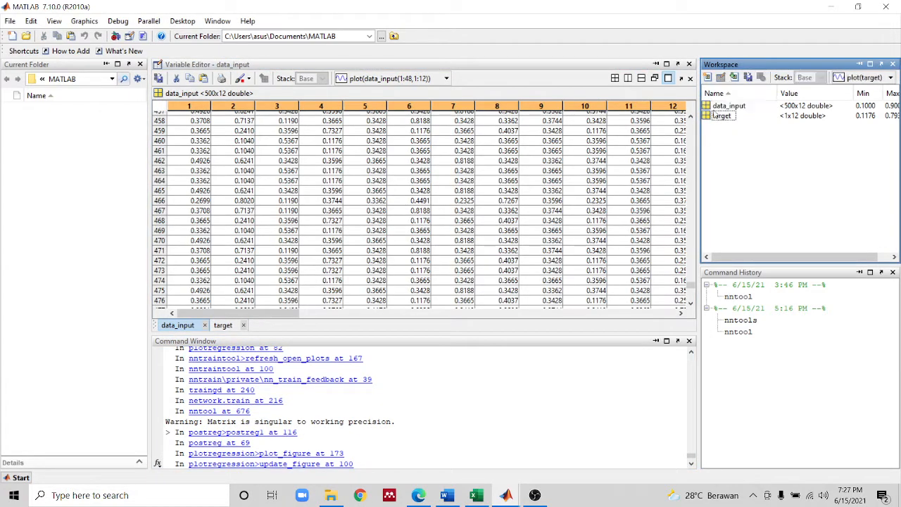
pyautogui.click(790, 106)
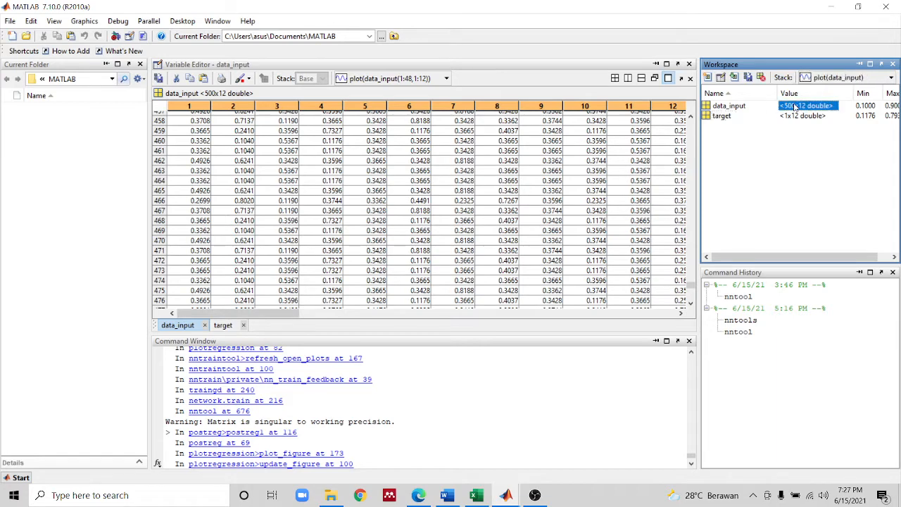
pyautogui.click(730, 115)
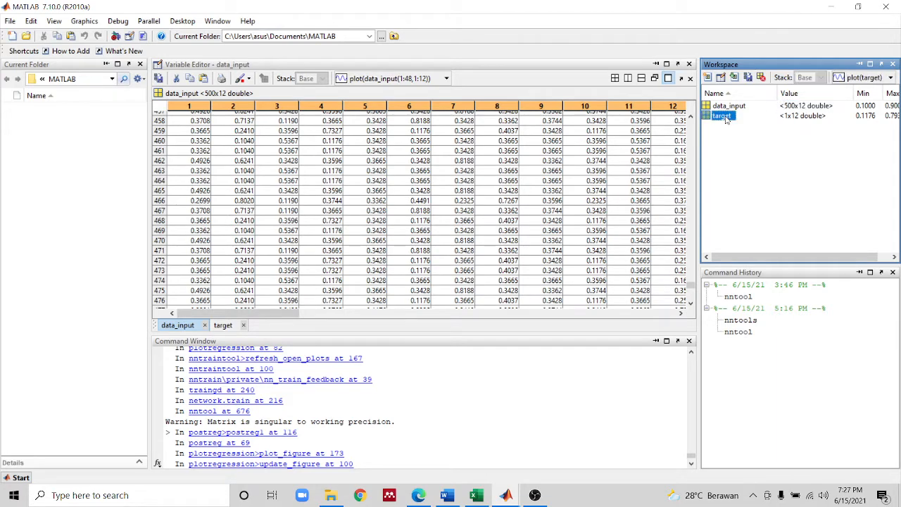
# - Open the values of target and of data_input, and view data_input from its first row
pyautogui.doubleClick(729, 117)
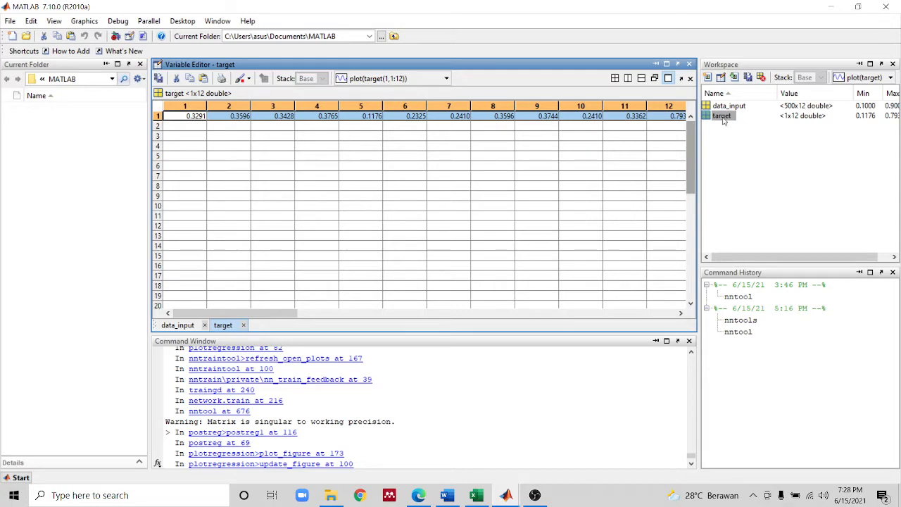
pyautogui.doubleClick(729, 106)
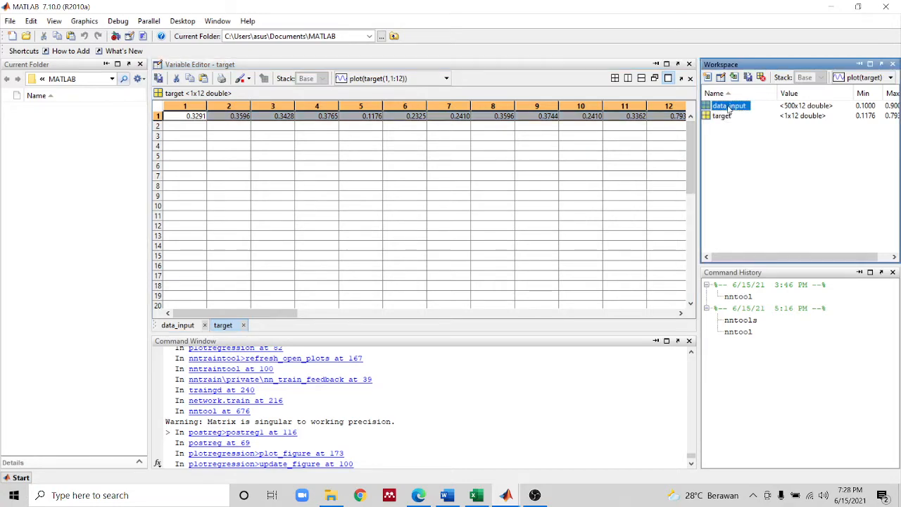
pyautogui.moveTo(691, 288); pyautogui.dragTo(694, 112)
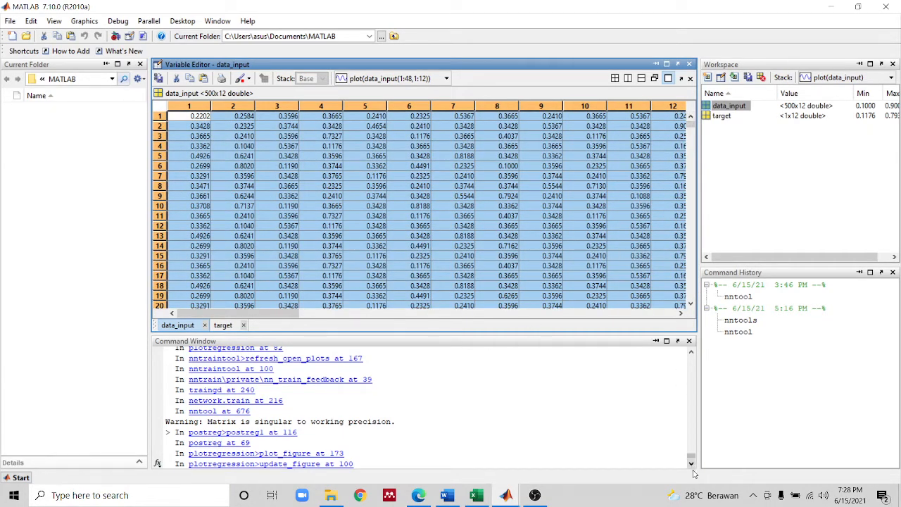
# - Review the command output back to the nntool command and bring up the Network/Data Manager
pyautogui.click(692, 445)
pyautogui.moveTo(692, 445); pyautogui.dragTo(692, 358)
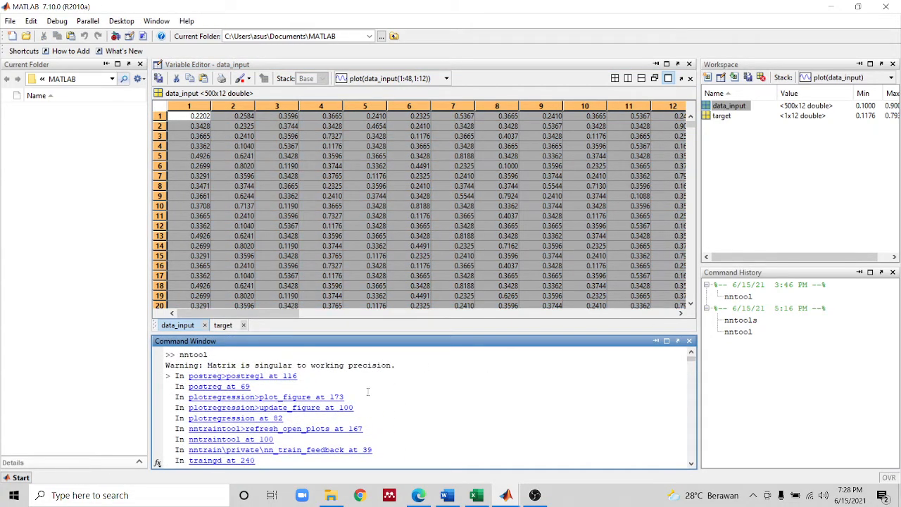
pyautogui.click(505, 495)
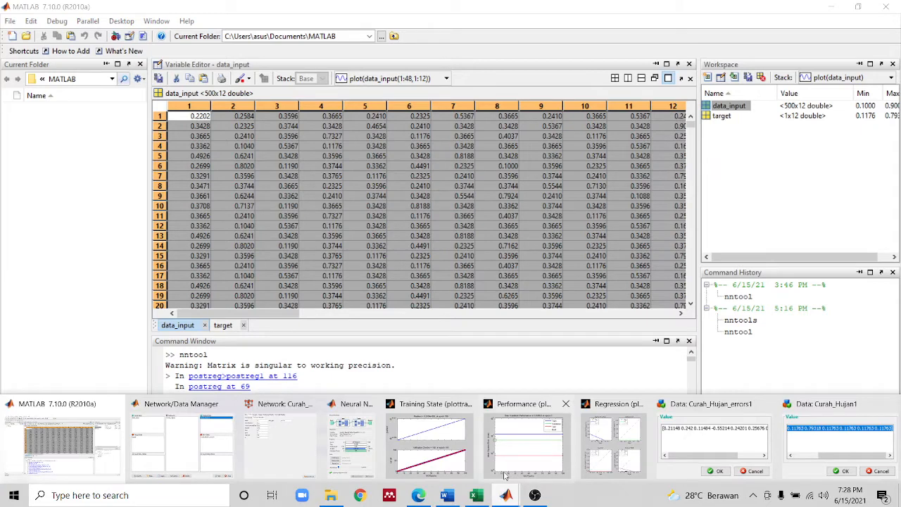
pyautogui.click(184, 440)
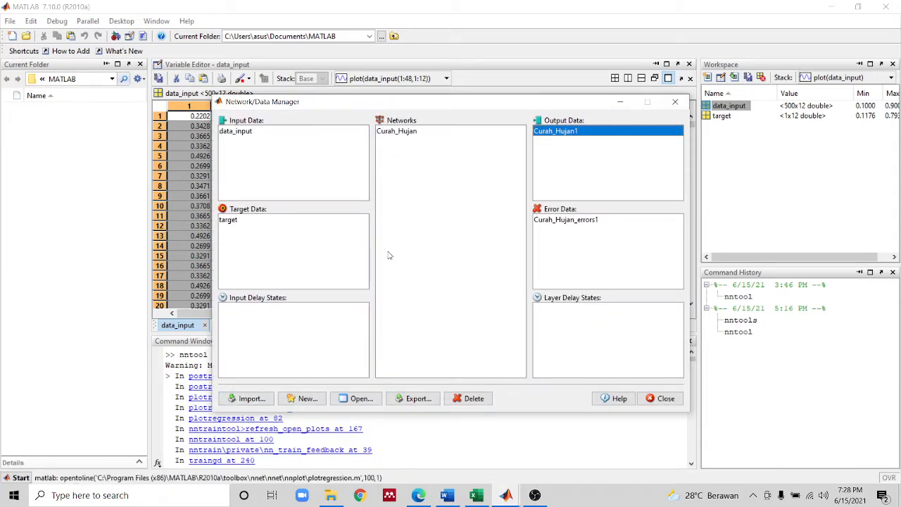
# - Open the import dialog of the Network/Data Manager, inspect the data_input and target variables without importing, and minimize the dialog
pyautogui.click(261, 399)
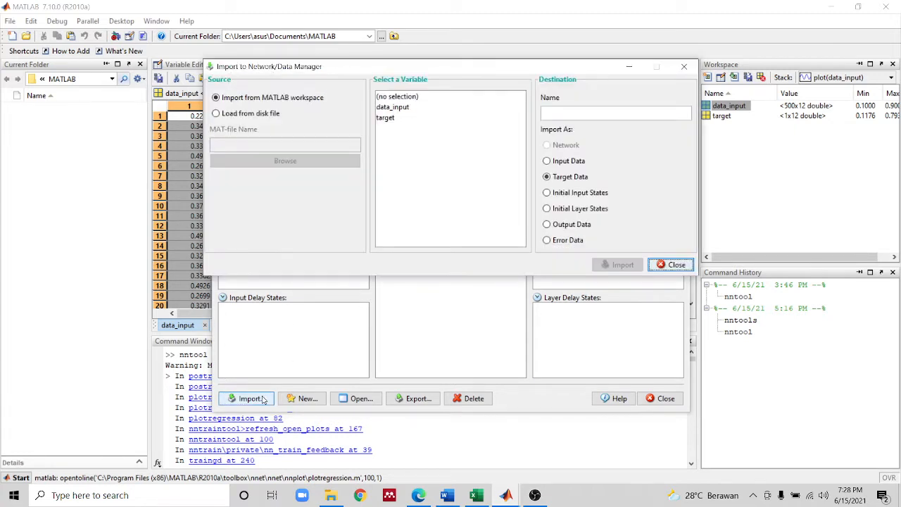
pyautogui.click(403, 108)
pyautogui.click(398, 119)
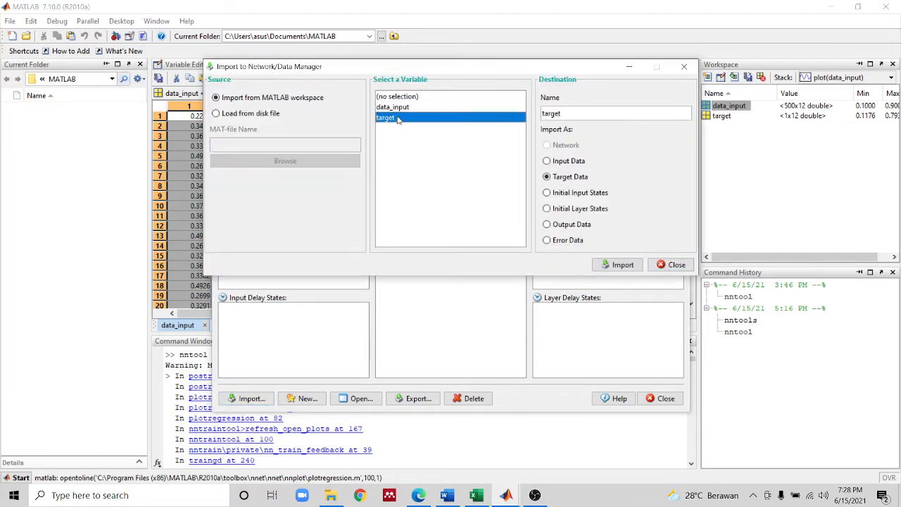
pyautogui.click(446, 107)
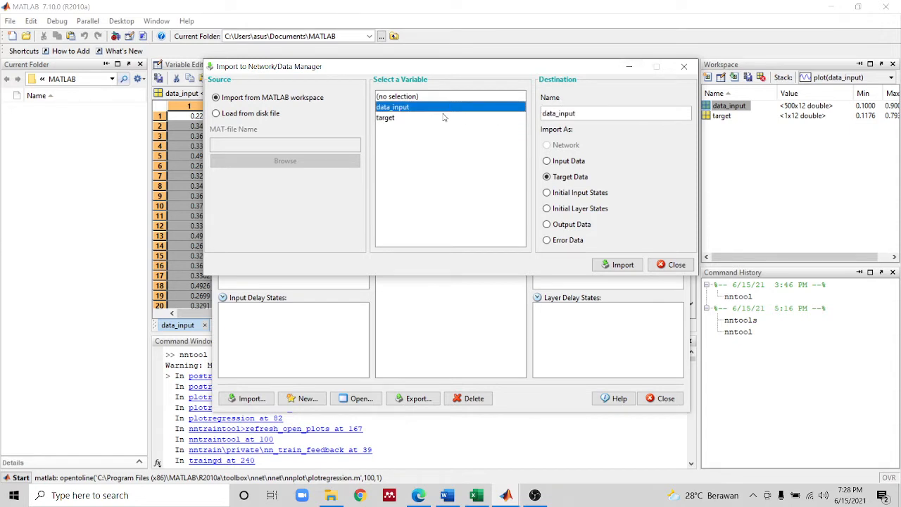
pyautogui.click(442, 118)
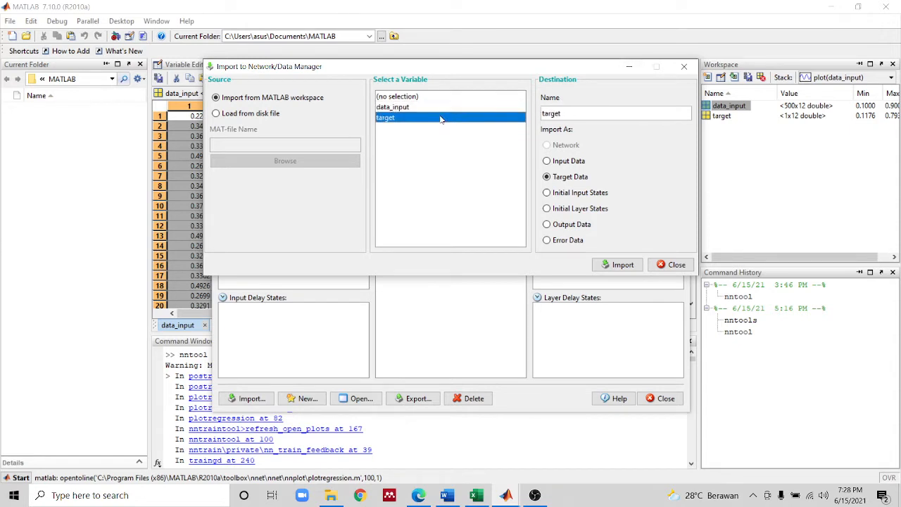
pyautogui.click(630, 68)
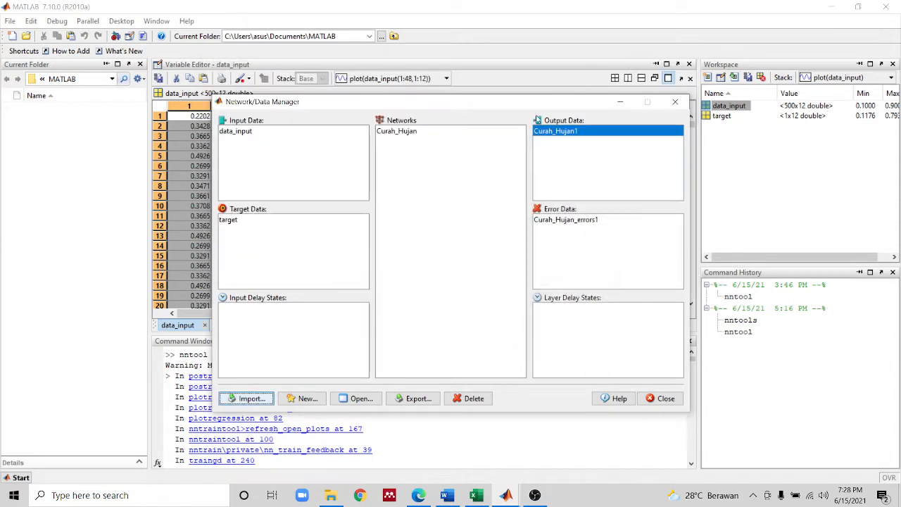
# - Open the Curah_Hujan network, examine its layer diagram and training parameters, and bring up the Neural Network Training window
pyautogui.doubleClick(404, 133)
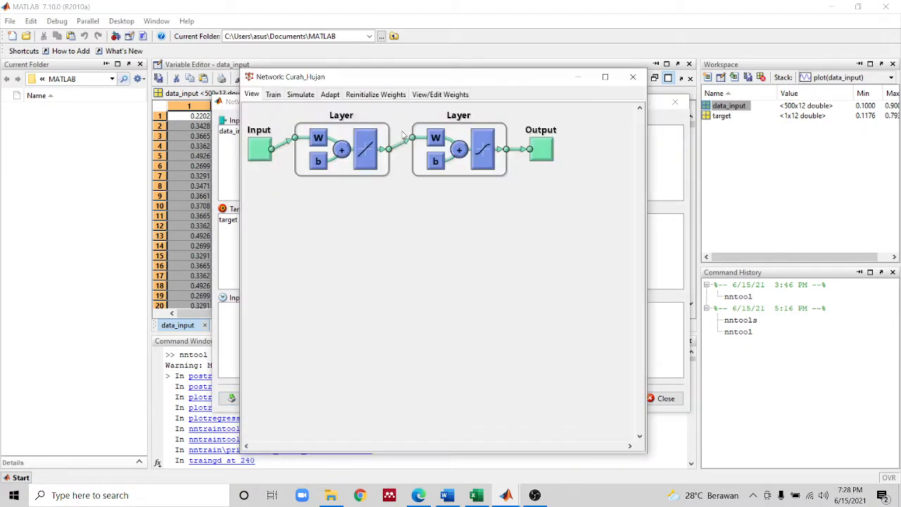
pyautogui.click(273, 95)
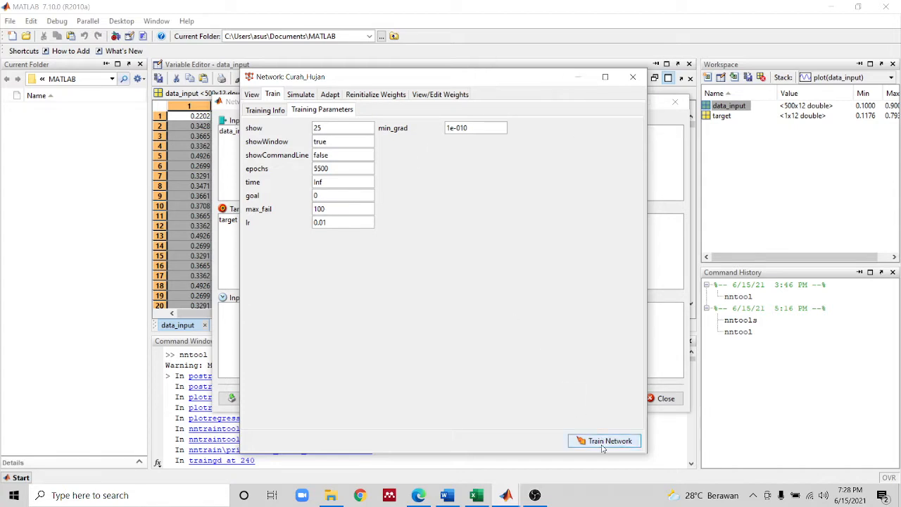
pyautogui.click(512, 496)
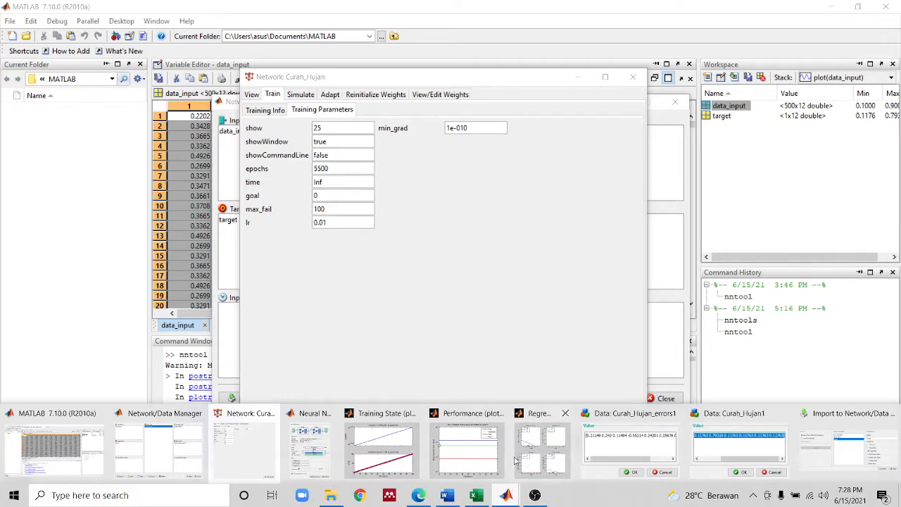
pyautogui.click(313, 443)
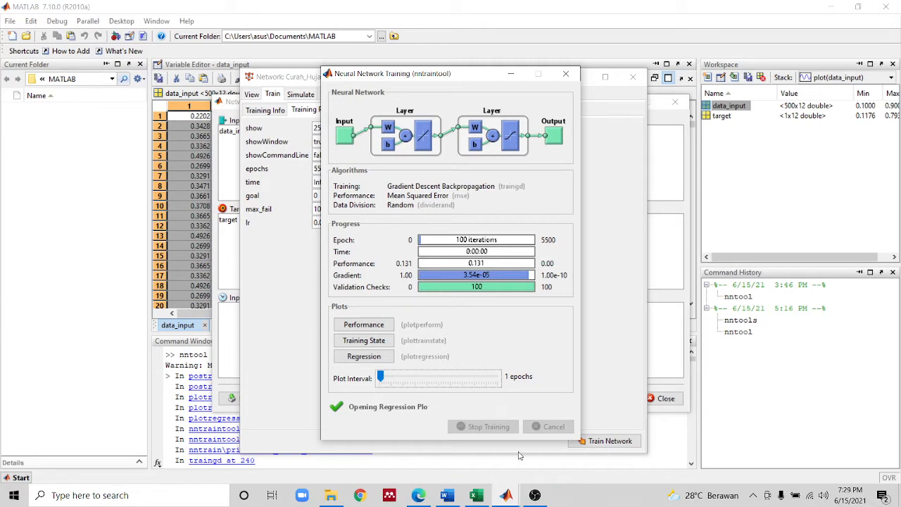
# - Bring up the Performance plot and the Regression plot of the trained network and examine both
pyautogui.click(506, 496)
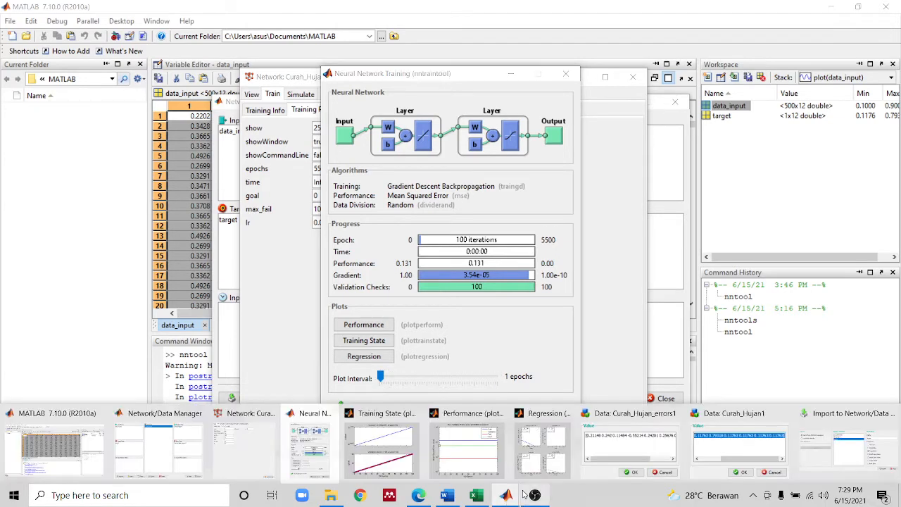
pyautogui.click(471, 449)
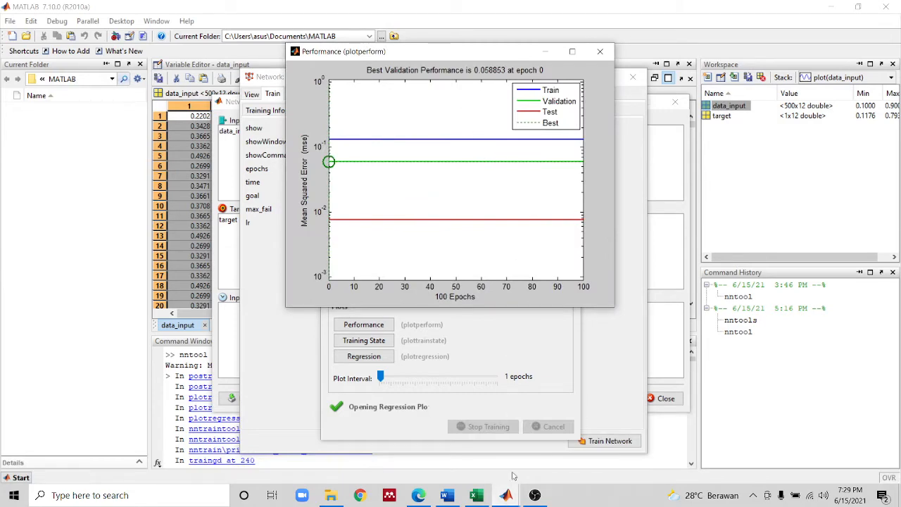
pyautogui.moveTo(506, 495)
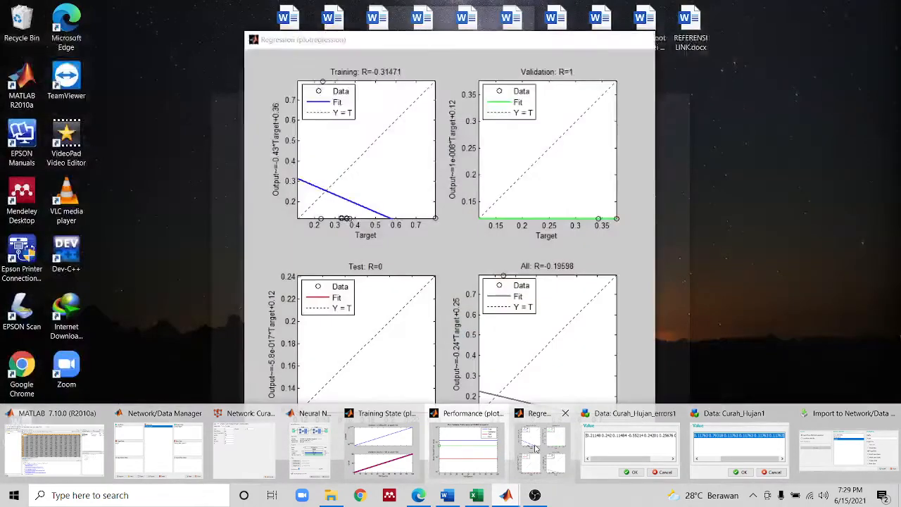
pyautogui.click(550, 442)
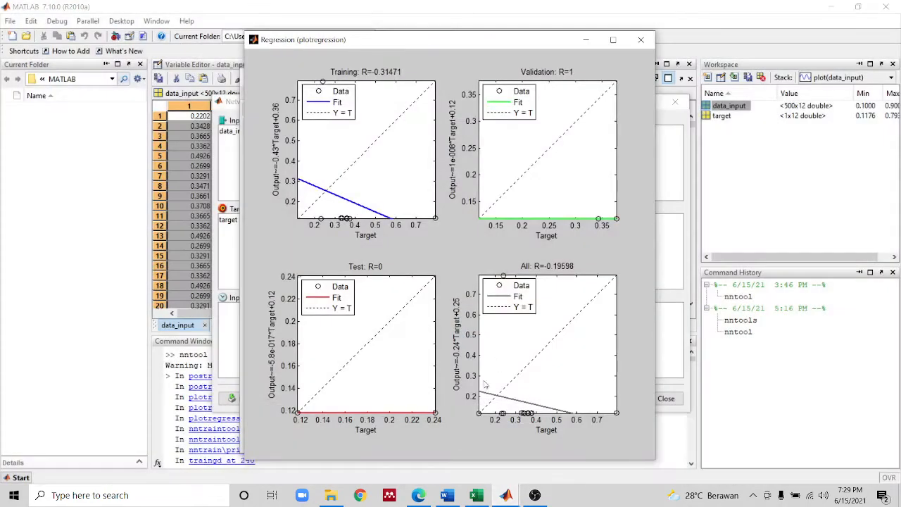
pyautogui.click(585, 40)
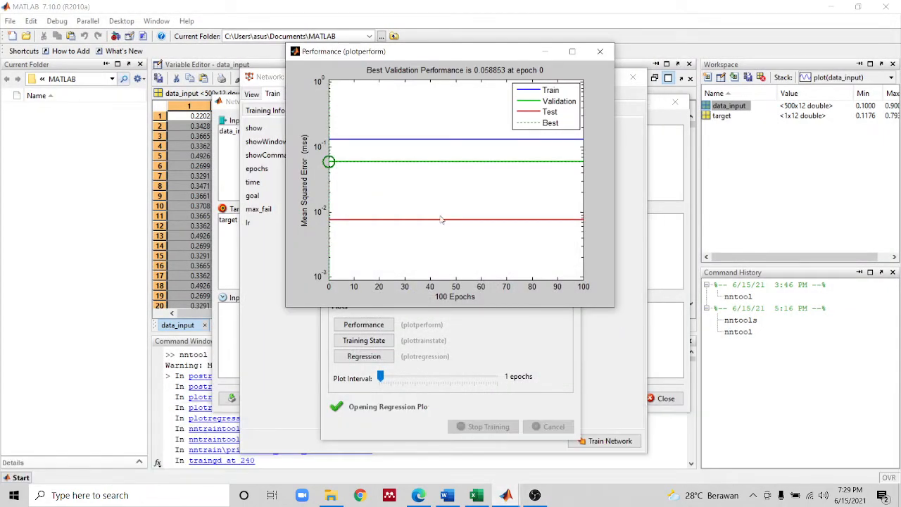
pyautogui.moveTo(506, 495)
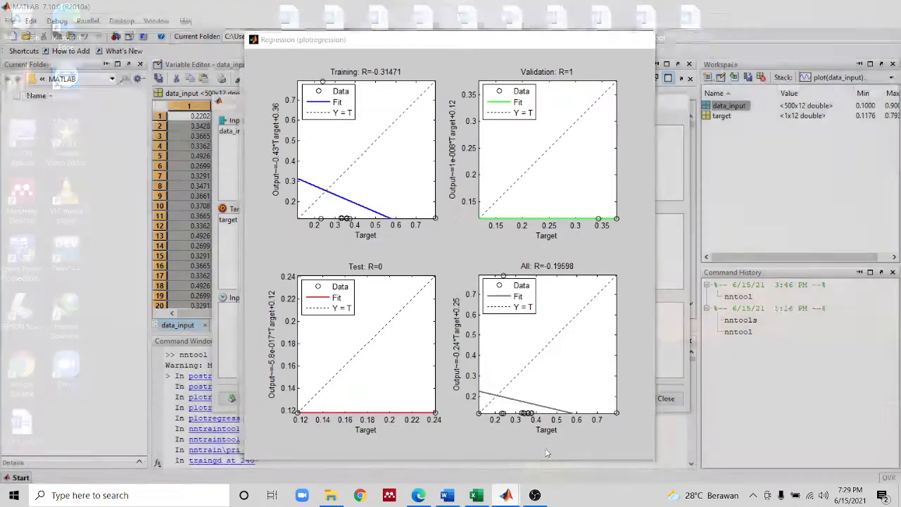
pyautogui.click(546, 453)
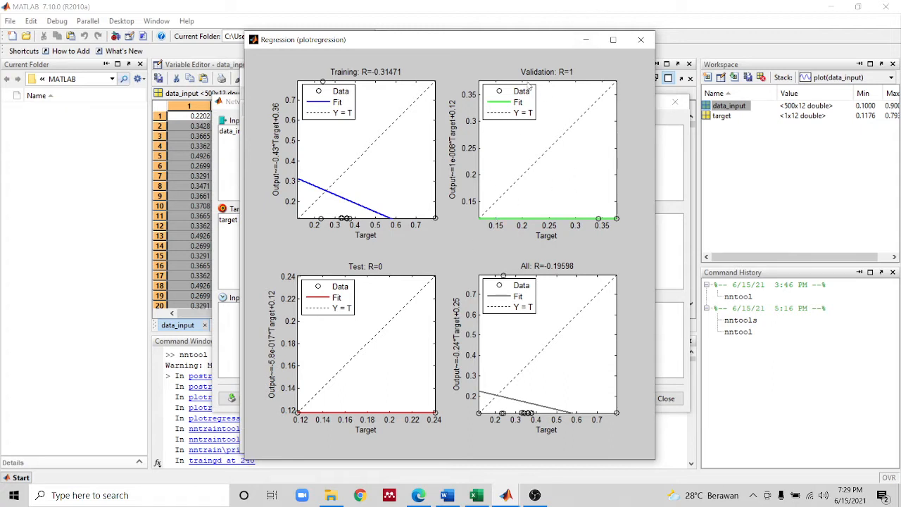
# - Minimize the Regression, Performance and Neural Network Training windows to review the Curah_Hujan training parameters, and bring the Regression plot back up
pyautogui.click(584, 41)
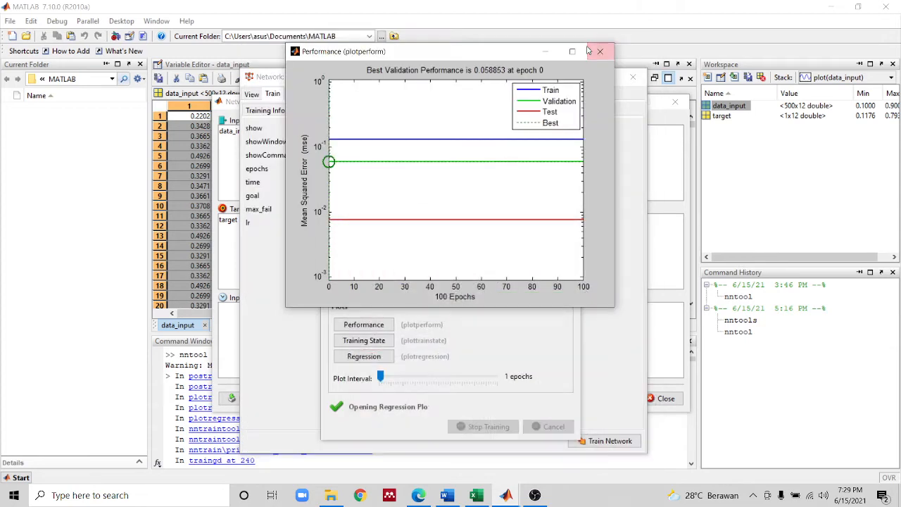
pyautogui.click(546, 52)
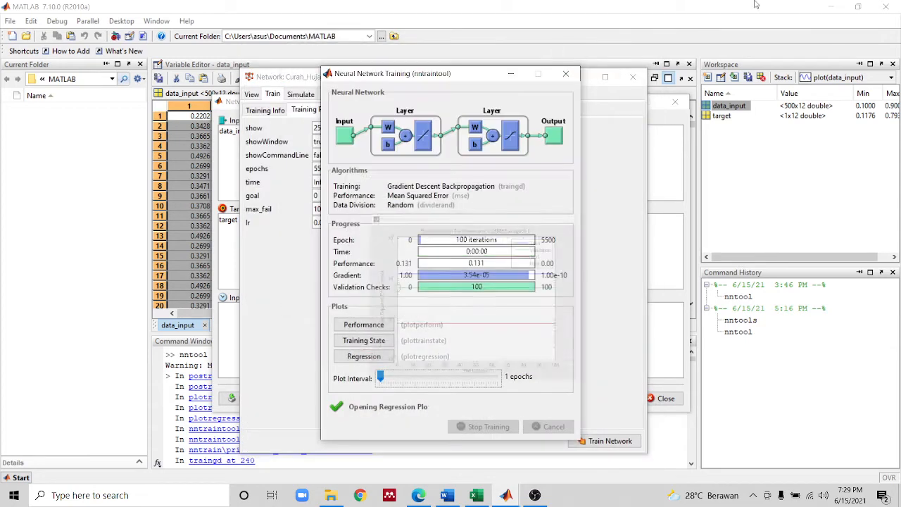
pyautogui.click(511, 73)
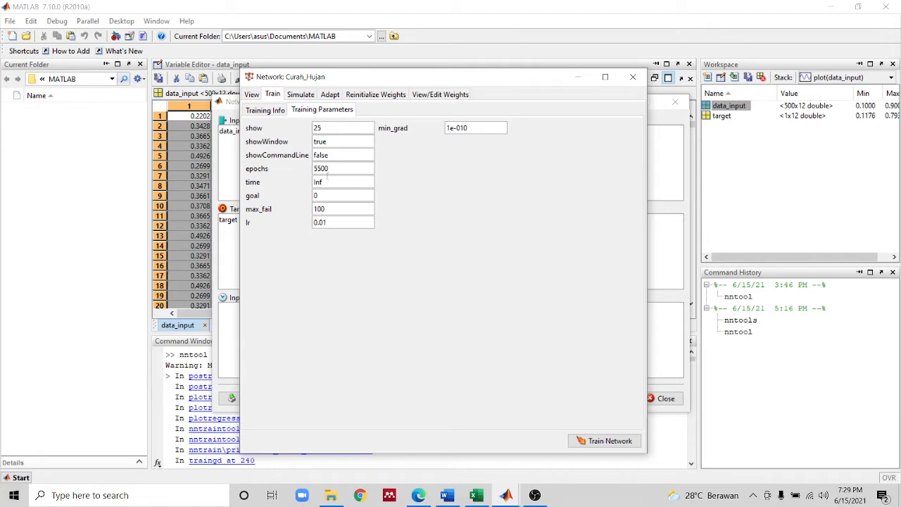
pyautogui.click(507, 496)
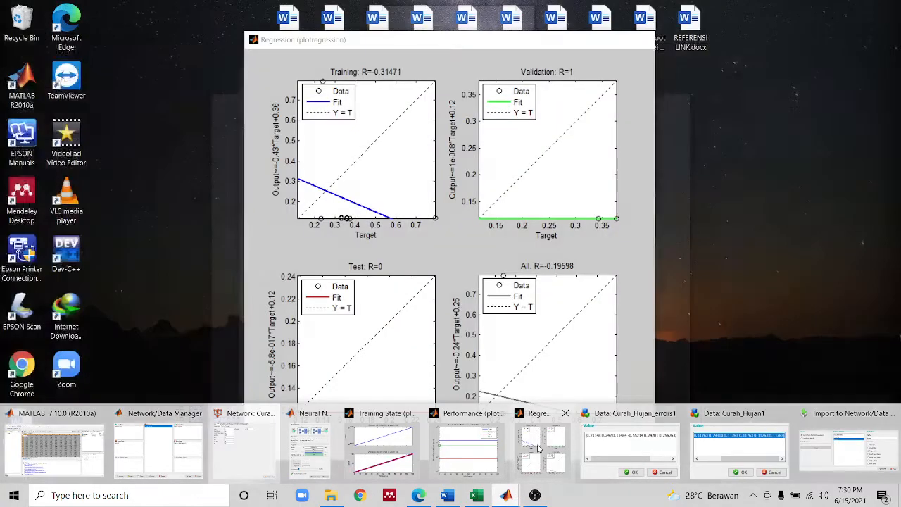
pyautogui.click(540, 445)
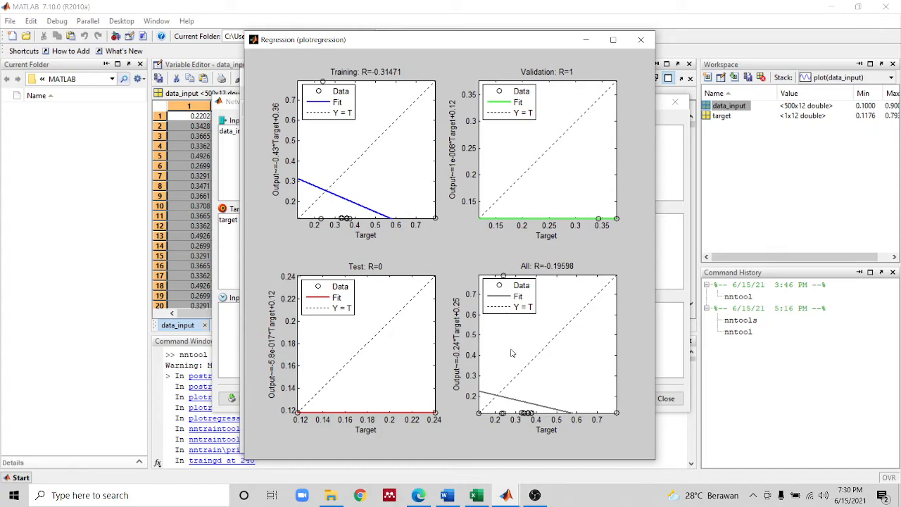
# - Switch to the UUAS_KK_207038035.docx report in Word and review the rainfall data tables, the network architecture text and the Create Network settings
pyautogui.click(454, 497)
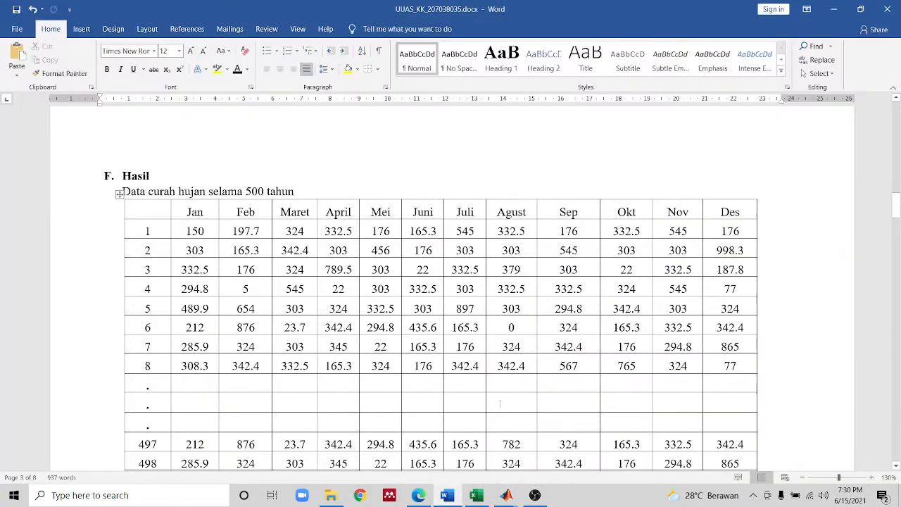
pyautogui.scroll(-10, 532, 393)
pyautogui.scroll(-10, 533, 393)
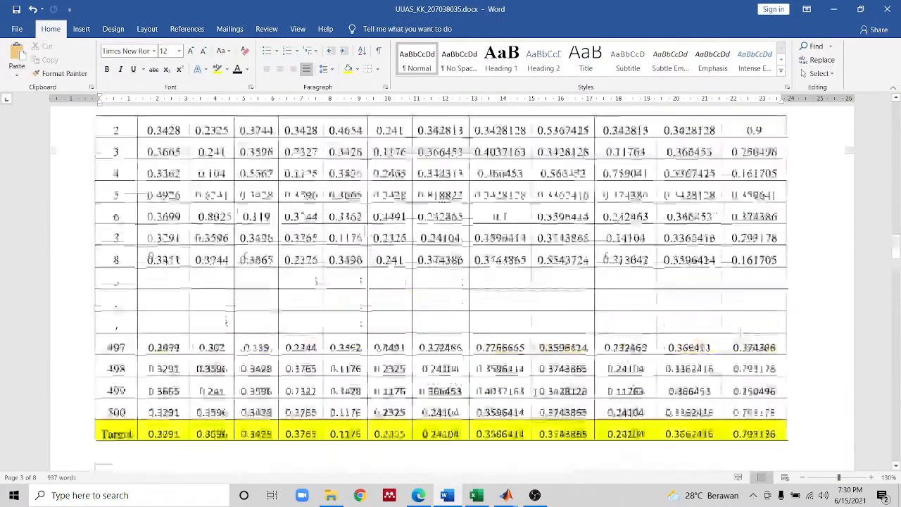
pyautogui.moveTo(898, 281)
pyautogui.mouseDown()
pyautogui.moveTo(897, 301)
pyautogui.moveTo(897, 290)
pyautogui.mouseUp()
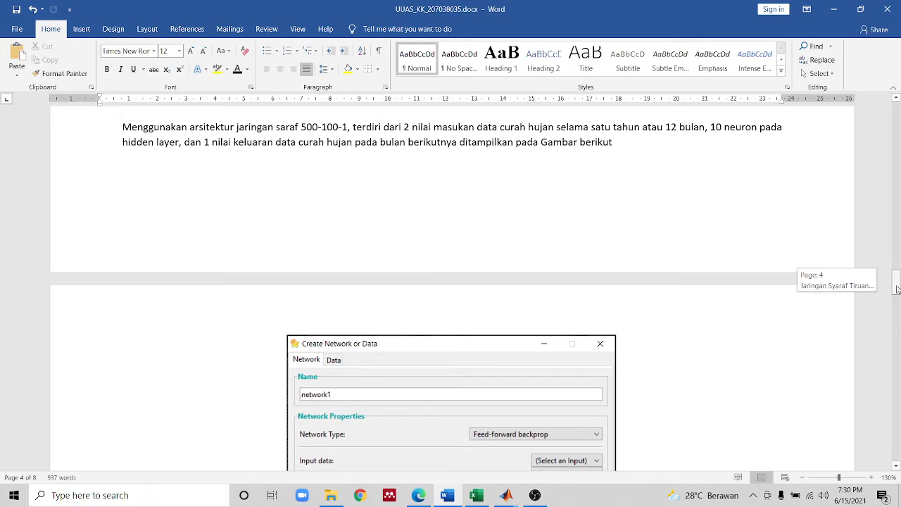
pyautogui.moveTo(897, 288); pyautogui.dragTo(898, 306)
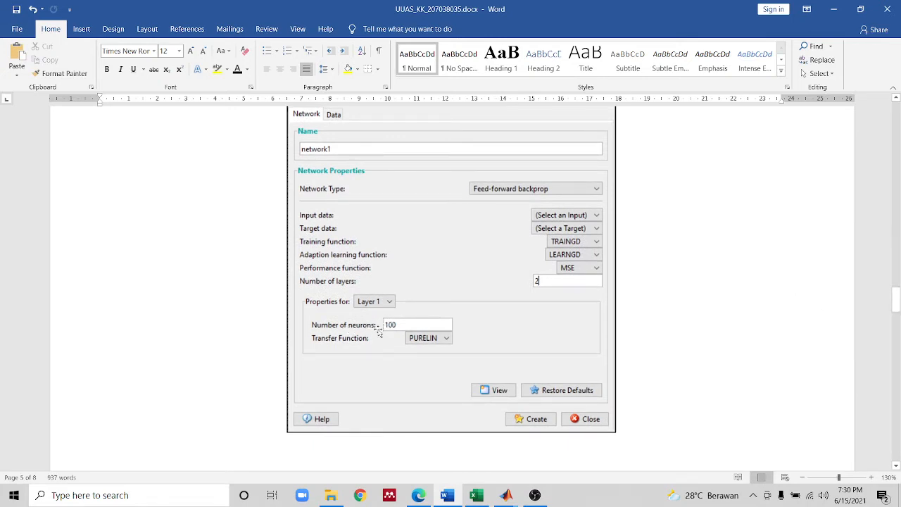
# - Review the report's training parameters, training window, Performance, Training State and Regression figures, and read the Kesimpulan section
pyautogui.moveTo(897, 305); pyautogui.dragTo(898, 338)
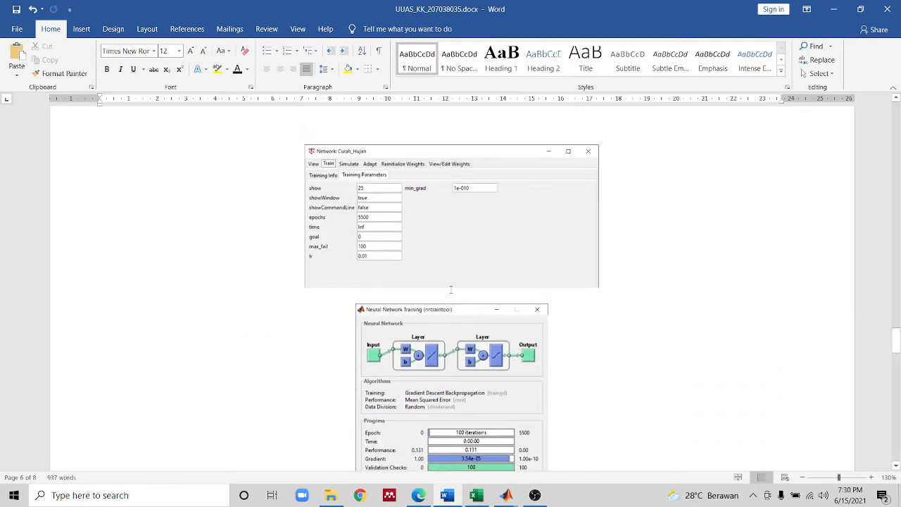
pyautogui.scroll(-10, 350, 234)
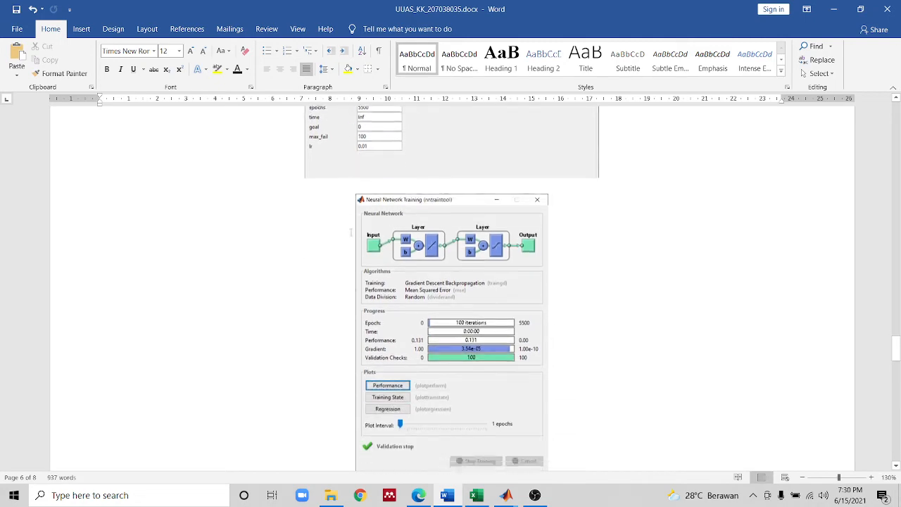
pyautogui.scroll(-10, 350, 234)
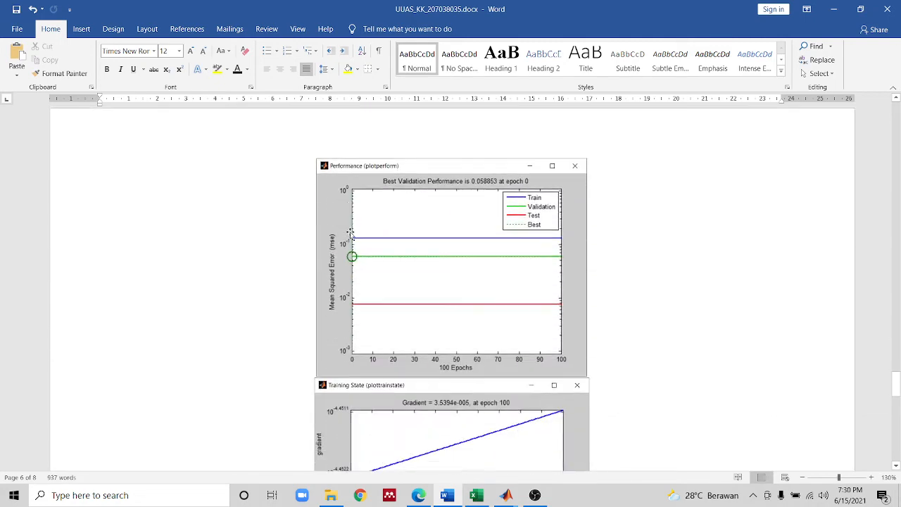
pyautogui.scroll(-10, 350, 233)
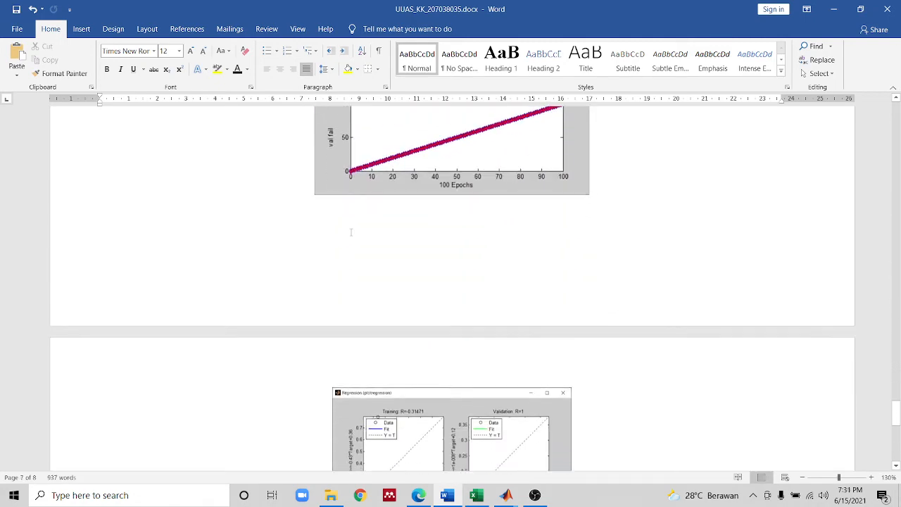
pyautogui.scroll(3, 350, 234)
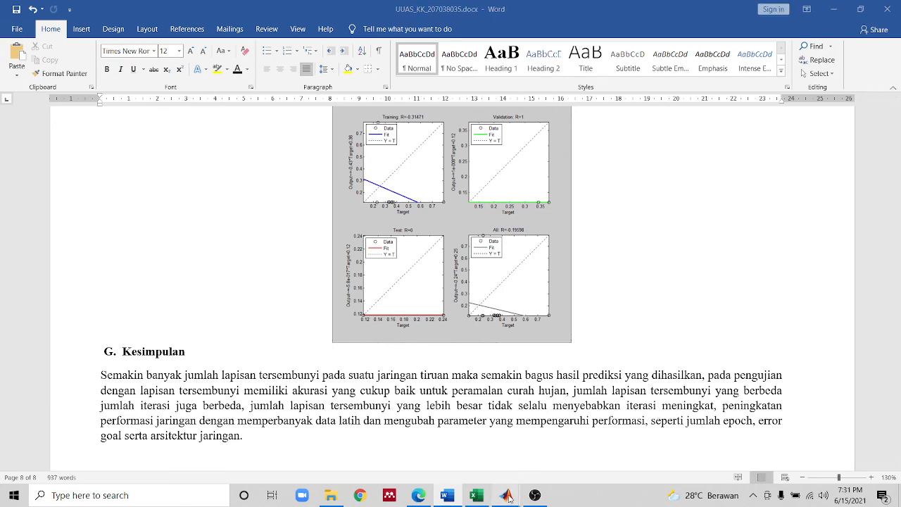
pyautogui.click(535, 495)
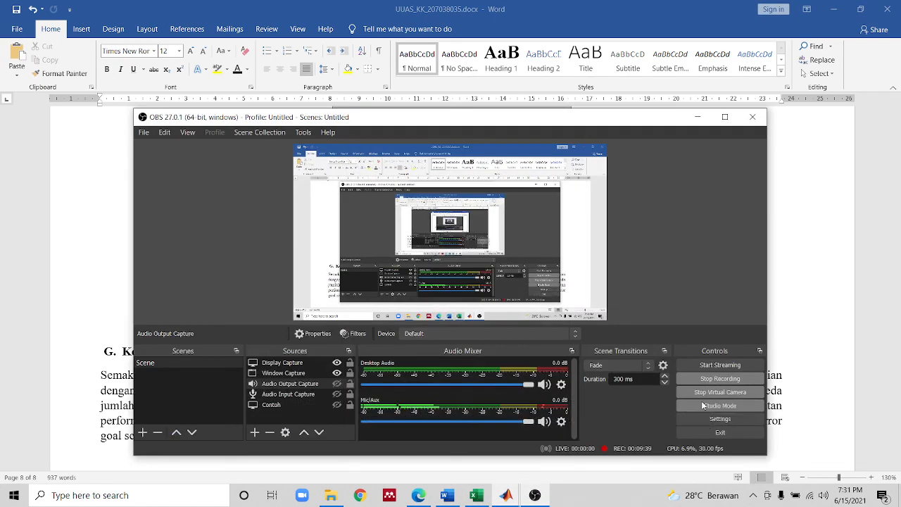